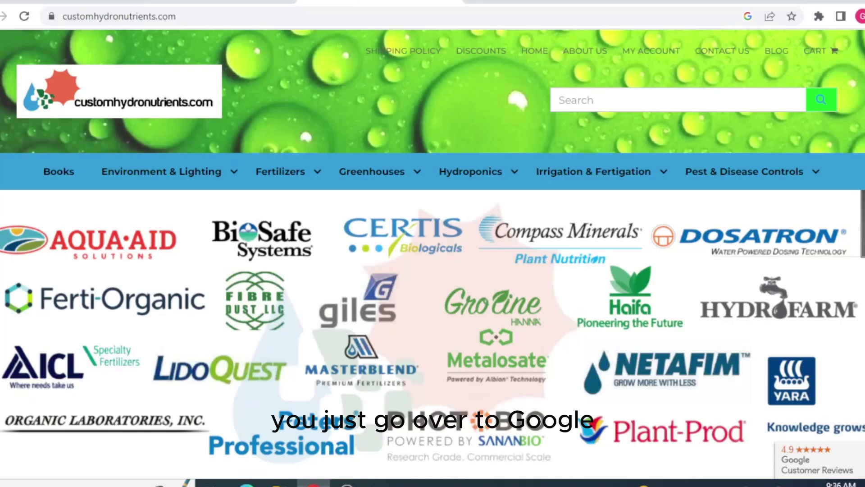
# Step: Search Google for hydrobuddy in a new tab and open the HydroBuddy v1.100 article
pyautogui.click(313, 483)
pyautogui.click(483, 2)
pyautogui.click(331, 330)
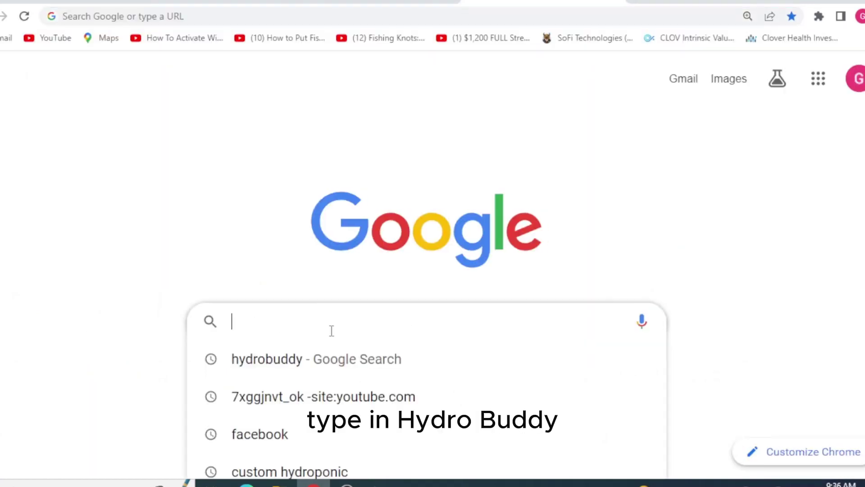
pyautogui.click(270, 359)
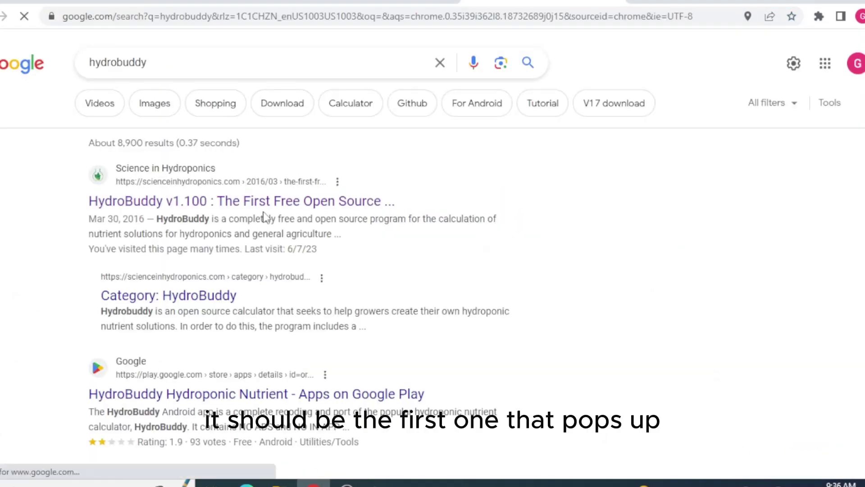
pyautogui.click(272, 208)
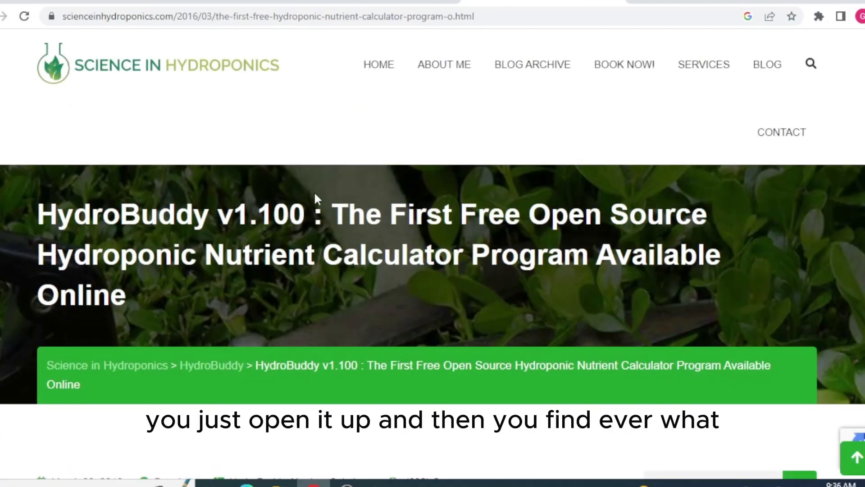
# Step: Scroll down the article to the Get HydroBuddy for Windows download button
pyautogui.scroll(-15, 325, 194)
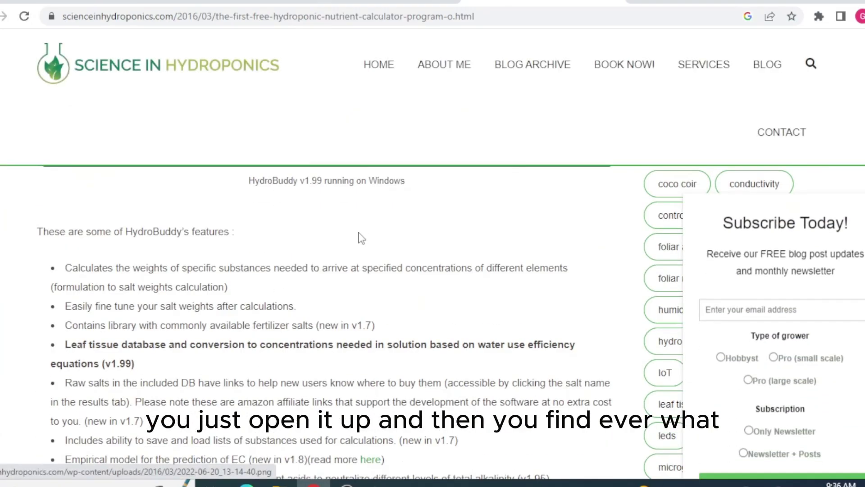
pyautogui.scroll(-15, 360, 238)
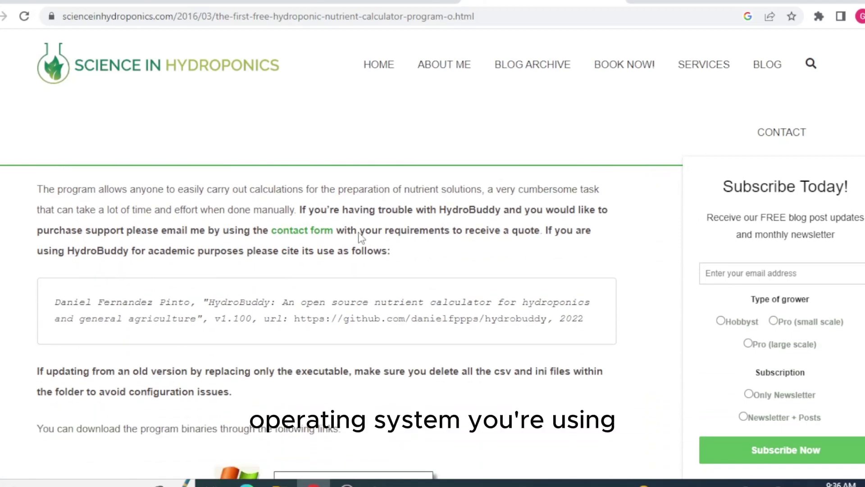
pyautogui.scroll(-4, 360, 232)
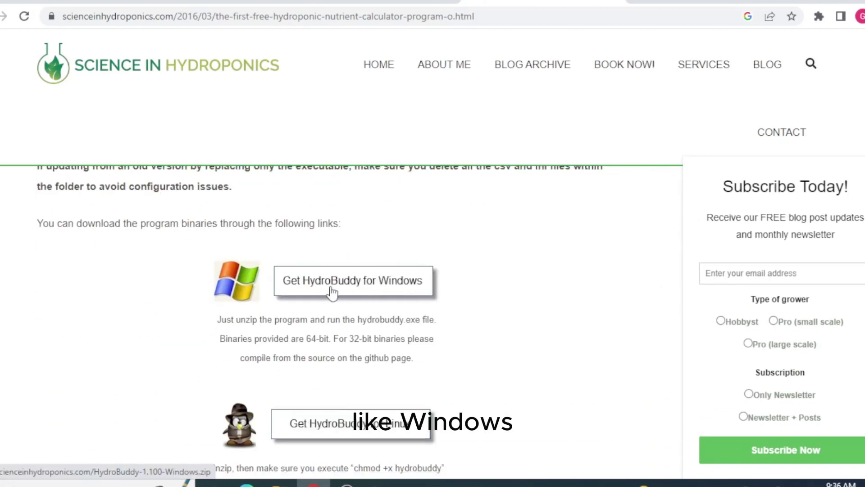
pyautogui.scroll(-4, 352, 297)
pyautogui.scroll(-3, 396, 301)
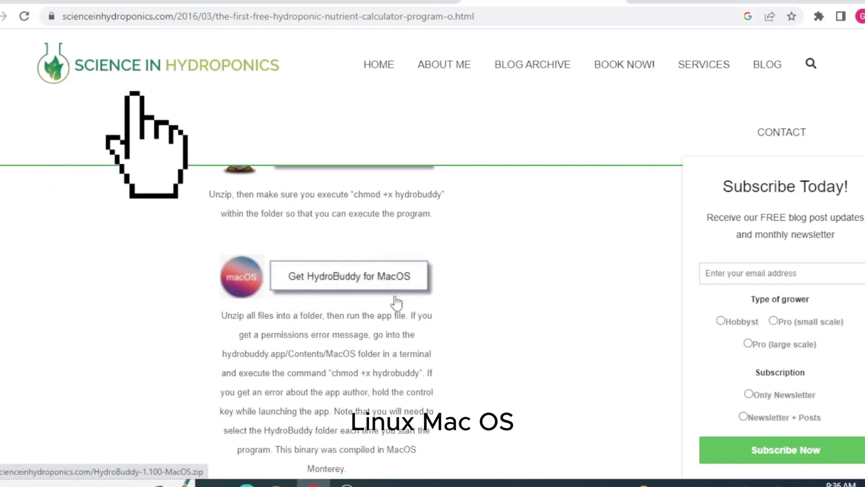
pyautogui.scroll(-10, 397, 301)
pyautogui.scroll(6, 404, 296)
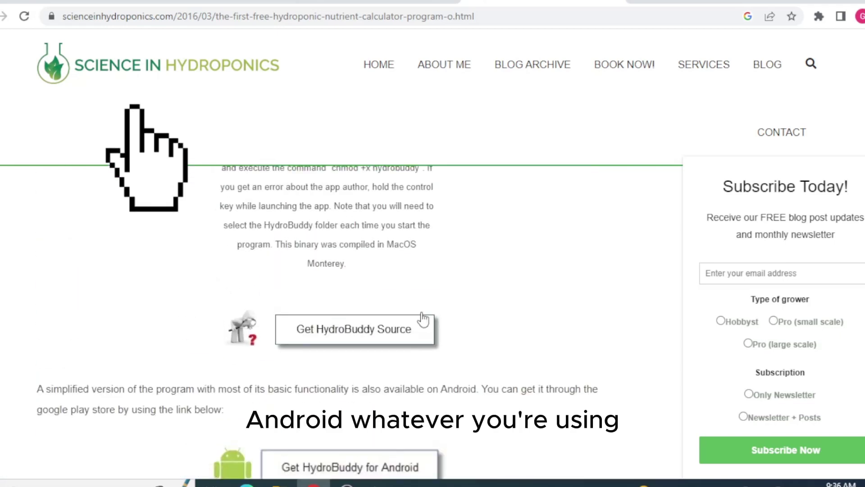
pyautogui.scroll(12, 423, 319)
pyautogui.scroll(-4, 421, 318)
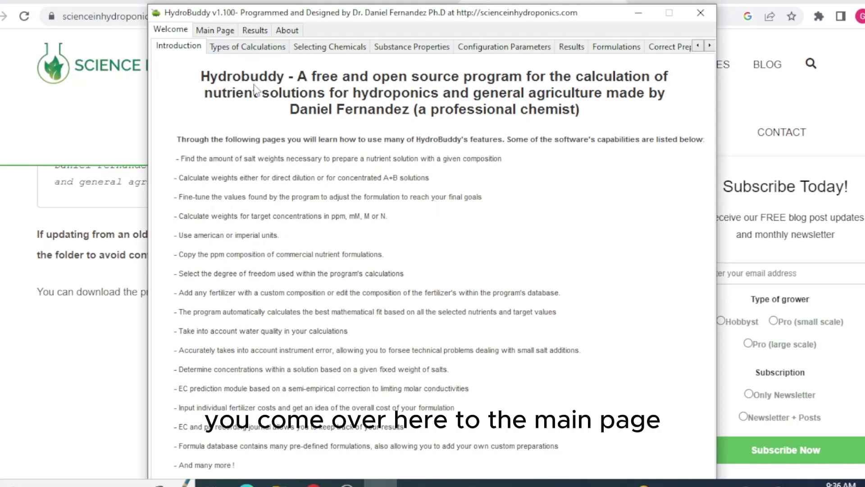
# Step: On HydroBuddy's Main Page, set the solution volume unit to Gallons
pyautogui.click(224, 32)
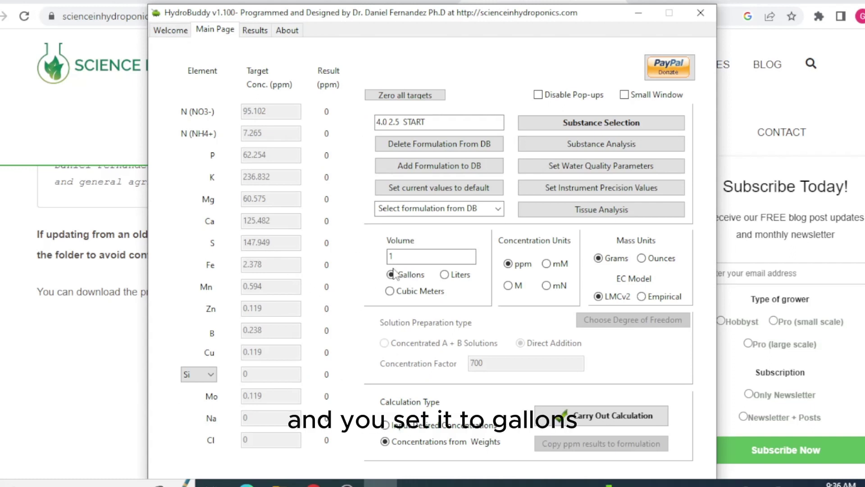
pyautogui.click(444, 275)
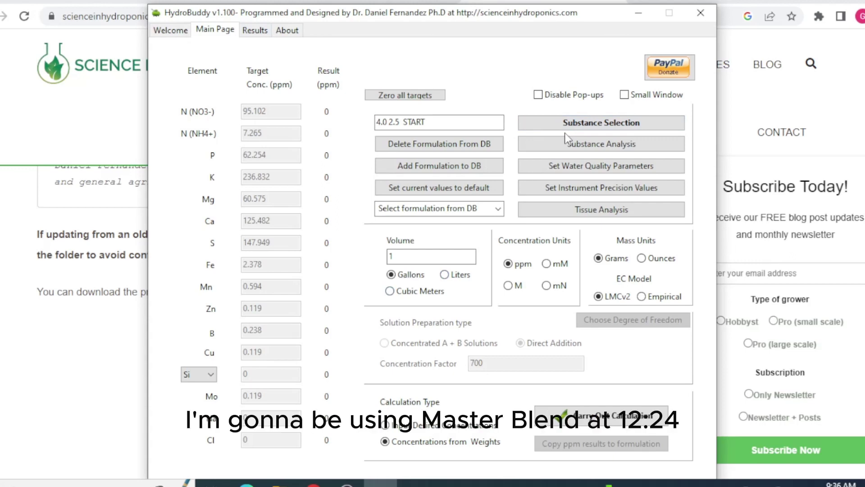
# Step: Bring up the Substance Selection list and browse the available substances
pyautogui.click(595, 122)
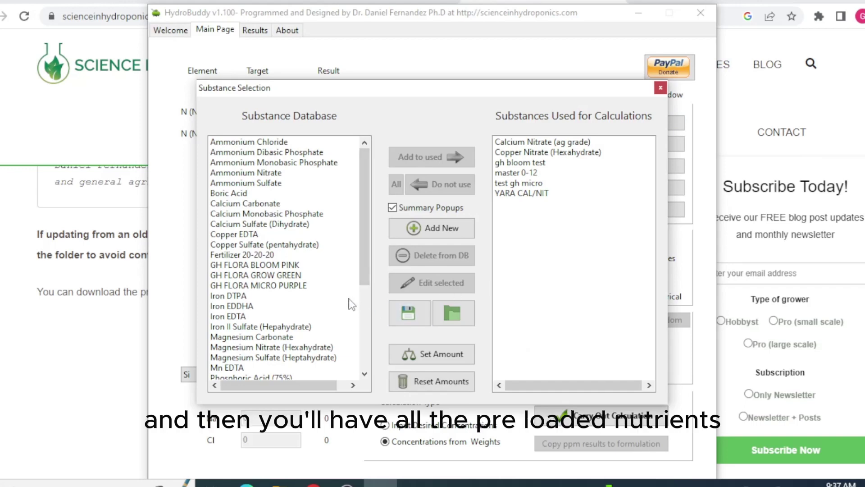
pyautogui.scroll(-5, 277, 253)
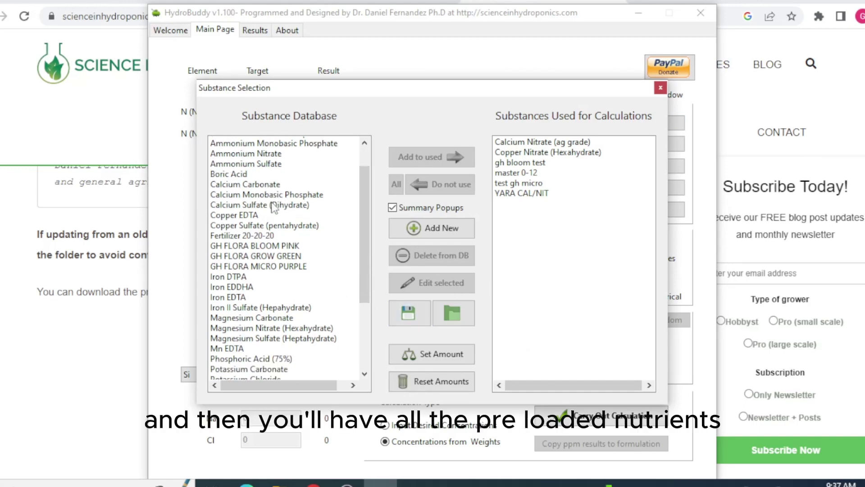
pyautogui.scroll(5, 278, 278)
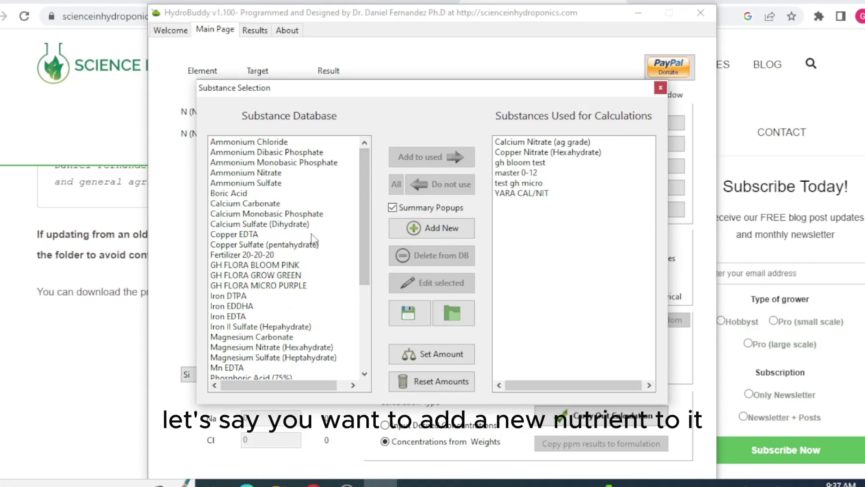
# Step: Add a new custom substance and name it 'masterblend test'
pyautogui.click(447, 232)
pyautogui.moveTo(428, 126); pyautogui.dragTo(319, 122)
pyautogui.press('BackSpace')
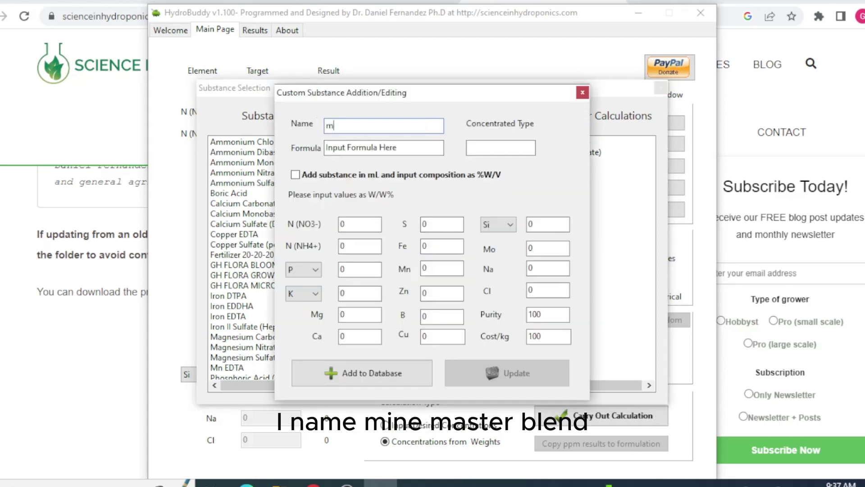
pyautogui.write('masterble')
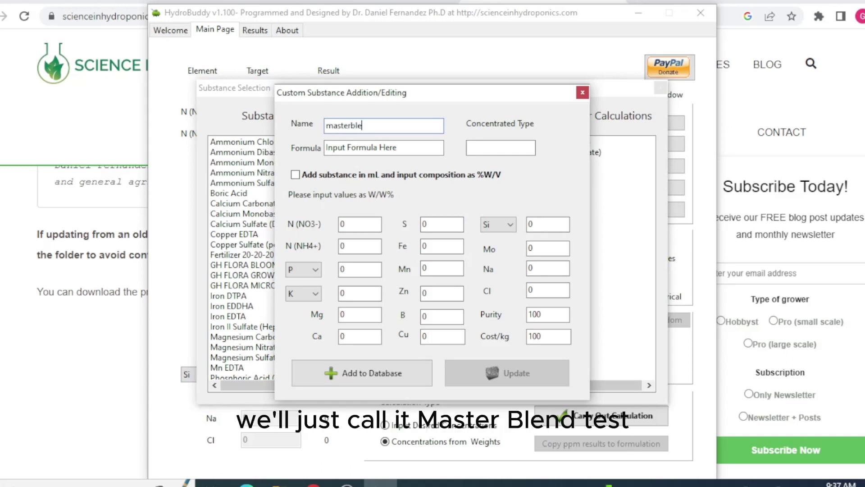
pyautogui.write('nd test')
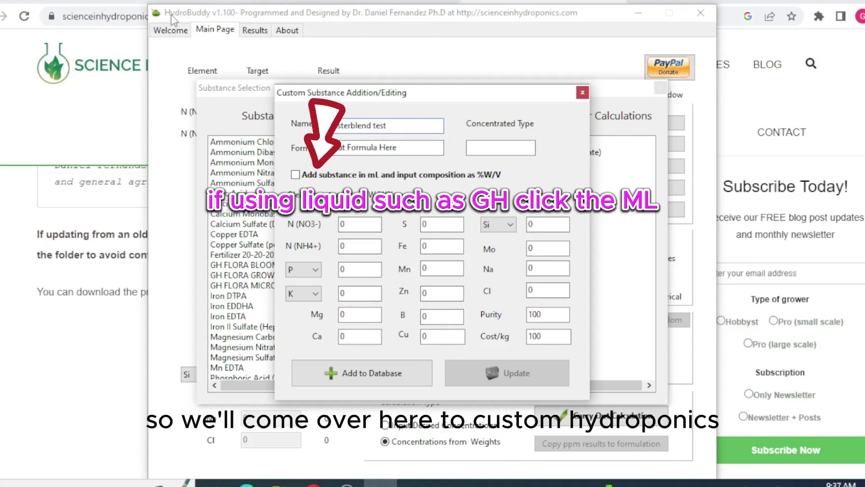
# Step: Switch to the MasterBlend 0-12-24 product page and show its Specifications table
pyautogui.click(70, 2)
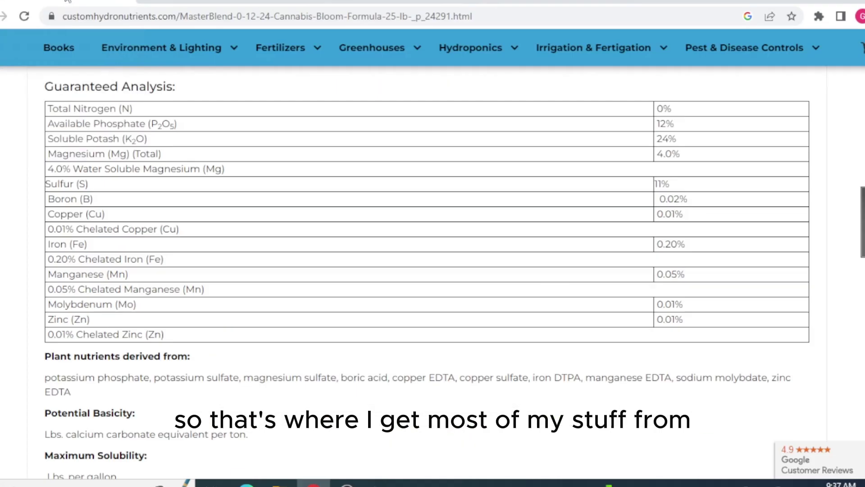
pyautogui.scroll(15, 347, 164)
pyautogui.scroll(-2, 346, 167)
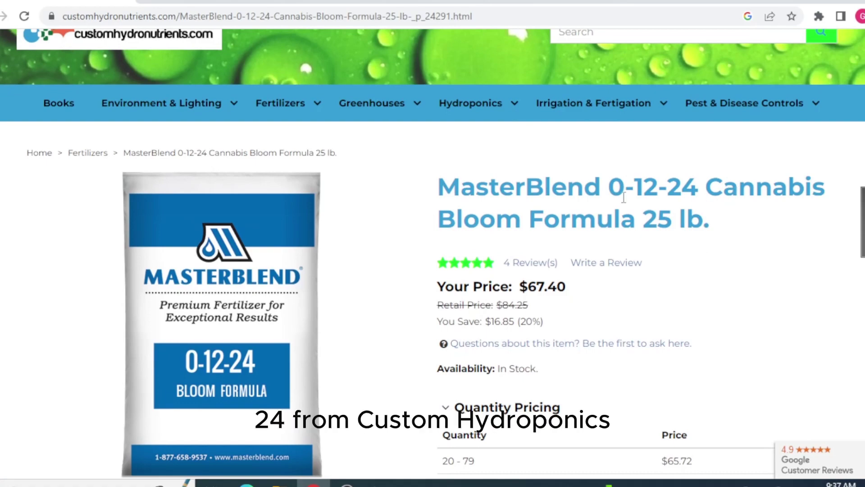
pyautogui.scroll(2, 511, 223)
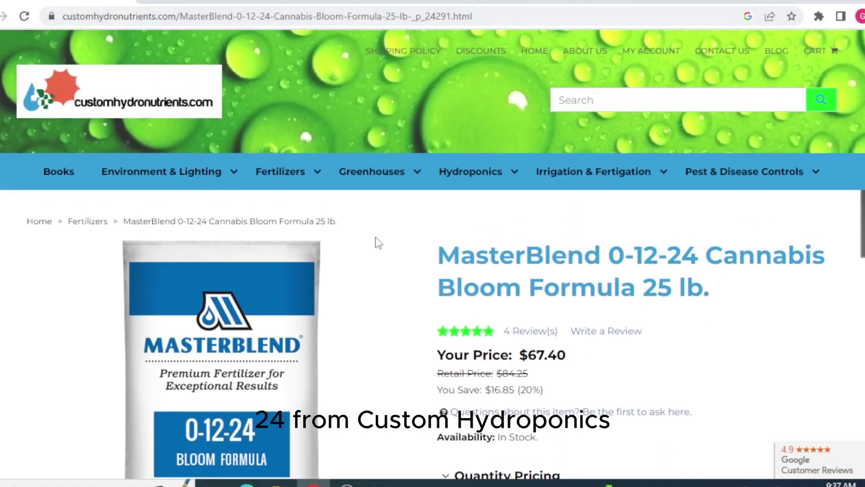
pyautogui.scroll(-13, 378, 244)
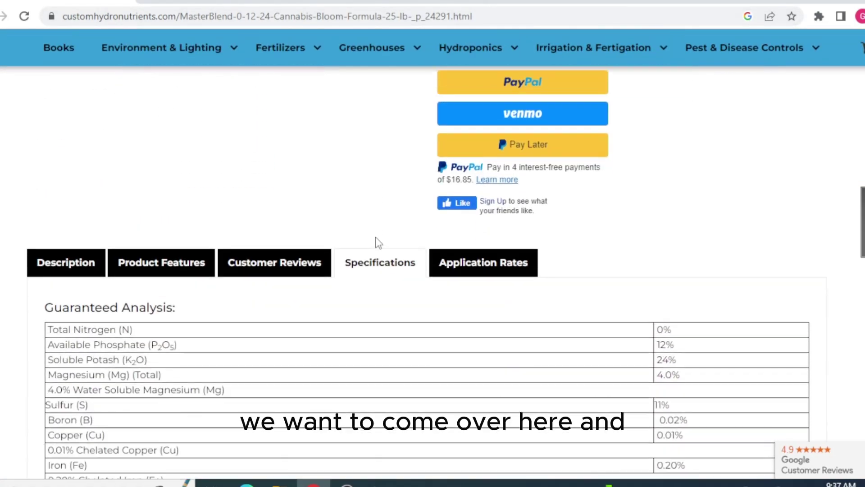
pyautogui.click(97, 249)
pyautogui.click(358, 248)
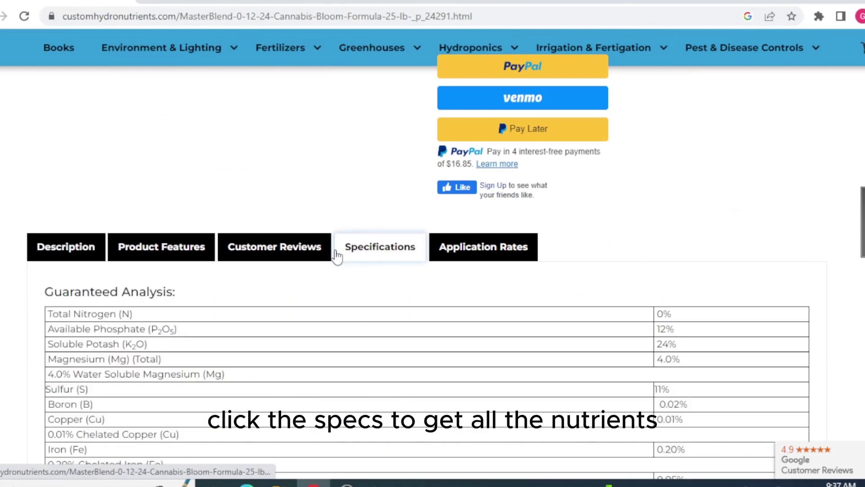
# Step: Highlight P2O5 and K2O in the Guaranteed Analysis table
pyautogui.scroll(-5, 361, 257)
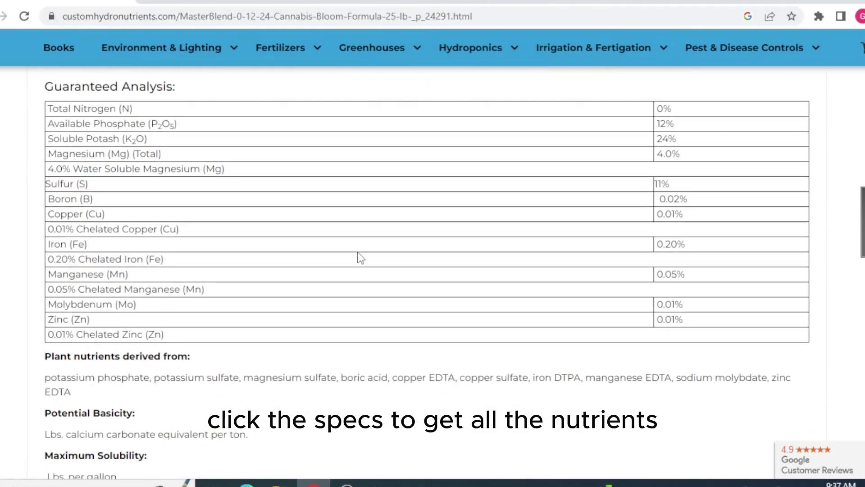
pyautogui.scroll(3, 361, 257)
pyautogui.scroll(-3, 361, 257)
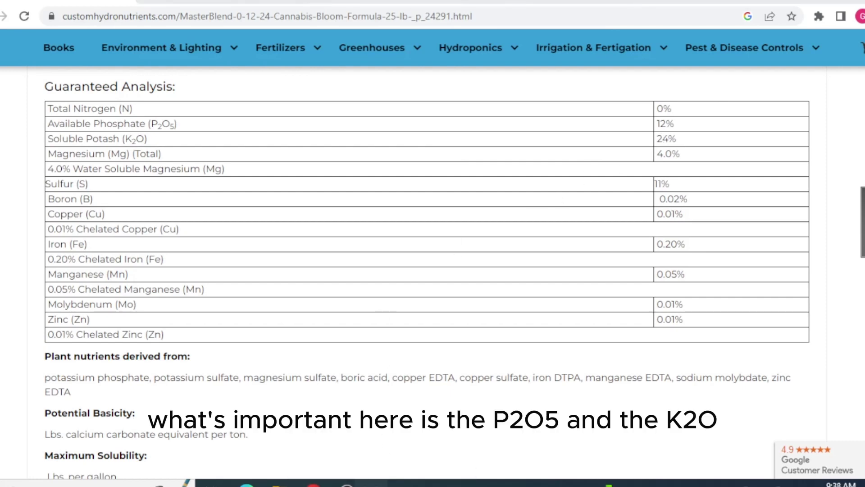
pyautogui.moveTo(152, 123); pyautogui.dragTo(175, 125)
pyautogui.moveTo(122, 140); pyautogui.dragTo(147, 139)
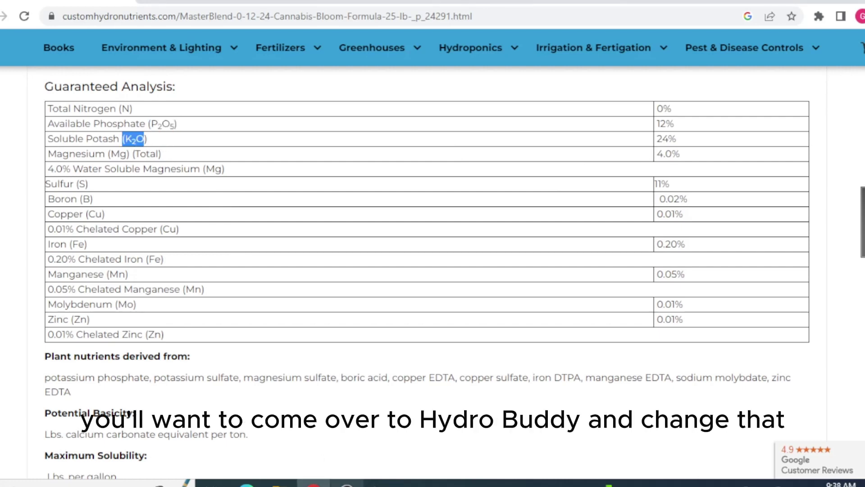
# Step: Make masterblend test express phosphorus as P2O5 and potassium as K2O, then hide HydroBuddy
pyautogui.click(381, 483)
pyautogui.click(316, 269)
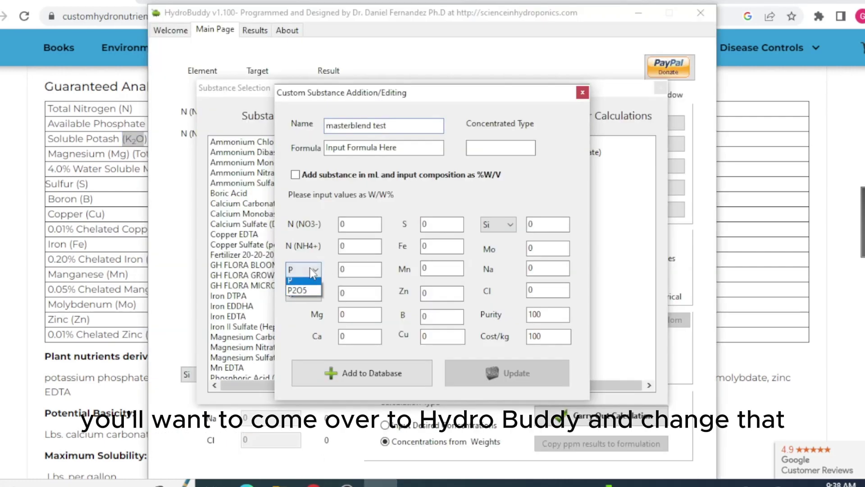
pyautogui.click(299, 294)
pyautogui.click(315, 293)
pyautogui.click(306, 317)
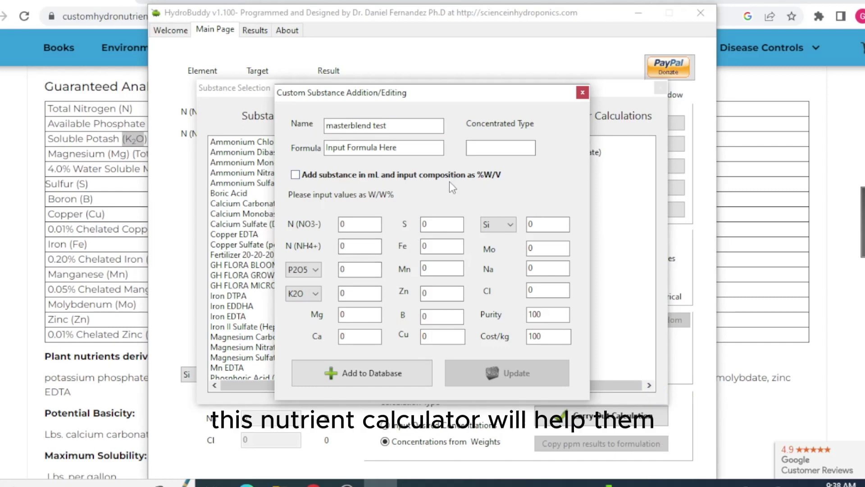
pyautogui.click(349, 224)
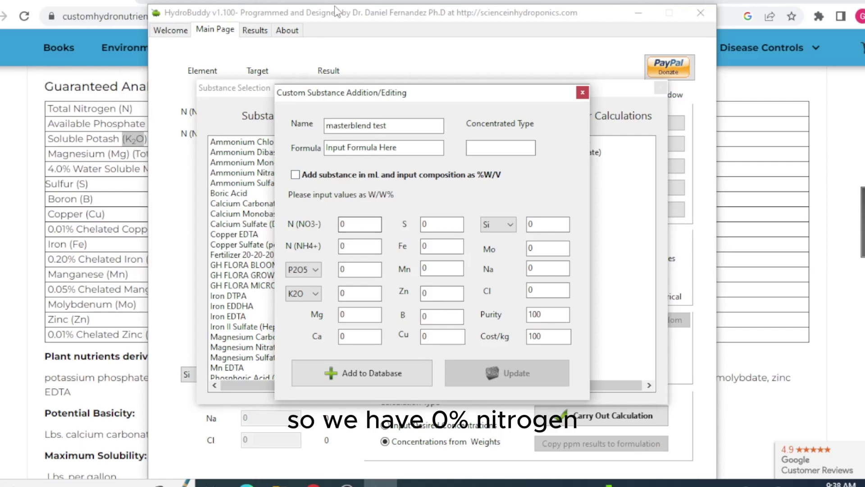
pyautogui.click(639, 13)
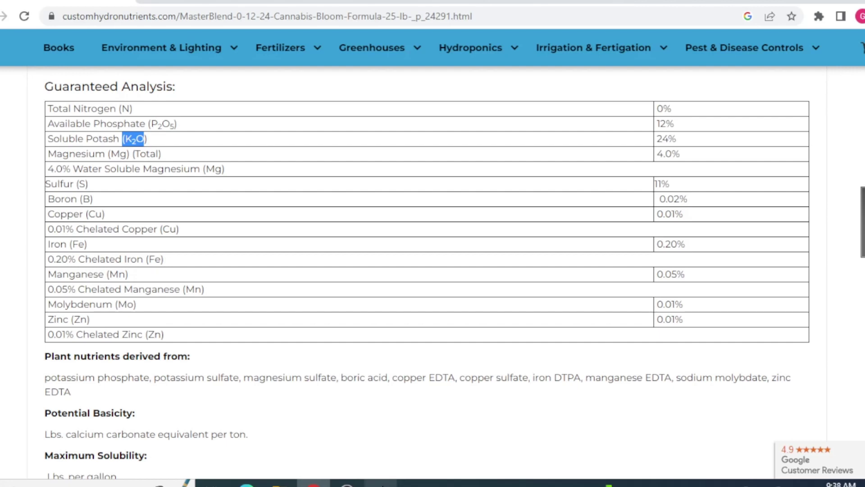
# Step: Enter 12 for P2O5 and 24 for K2O in the masterblend test form
pyautogui.click(381, 483)
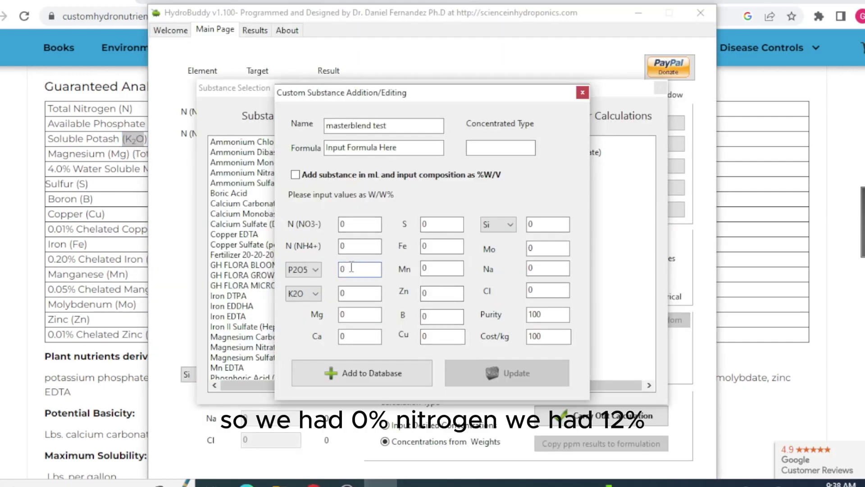
pyautogui.write('12')
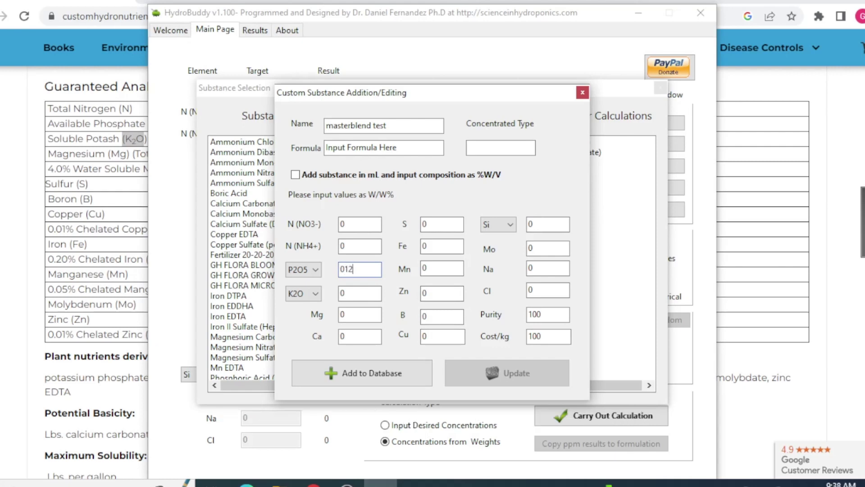
pyautogui.click(362, 295)
pyautogui.write('24')
pyautogui.click(12, 318)
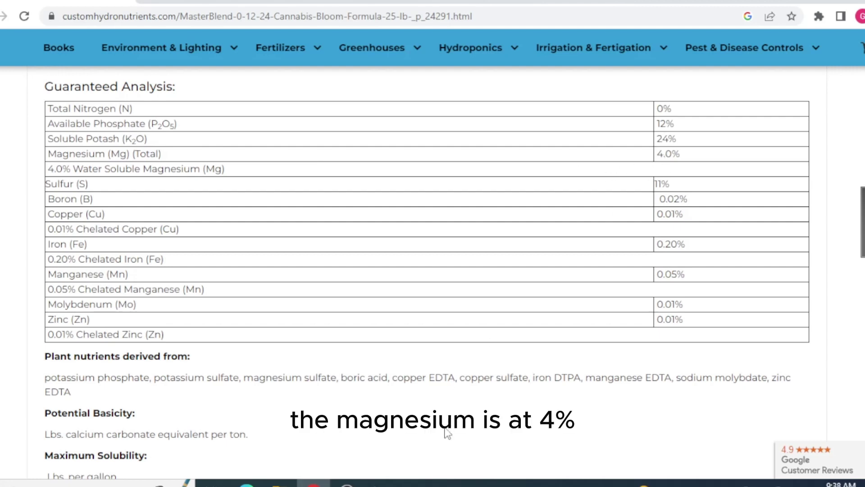
# Step: Correct P2O5 to 12 and enter 11 for sulfur, rechecking the product label
pyautogui.click(381, 483)
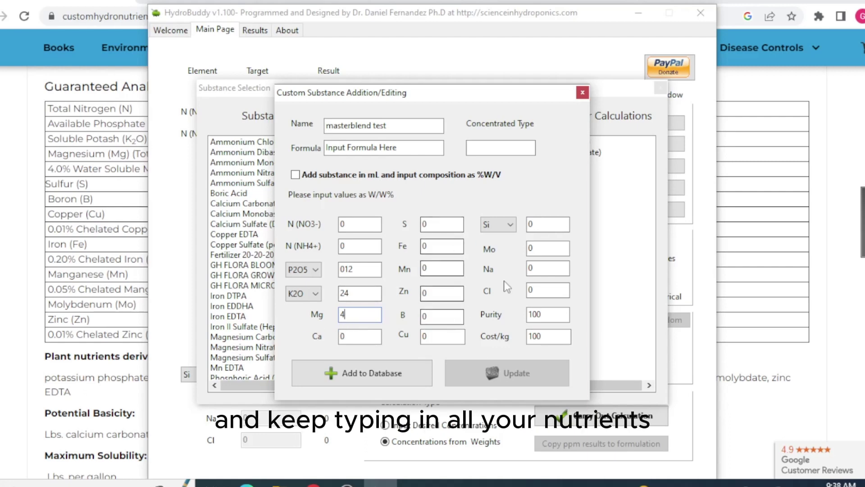
pyautogui.click(341, 269)
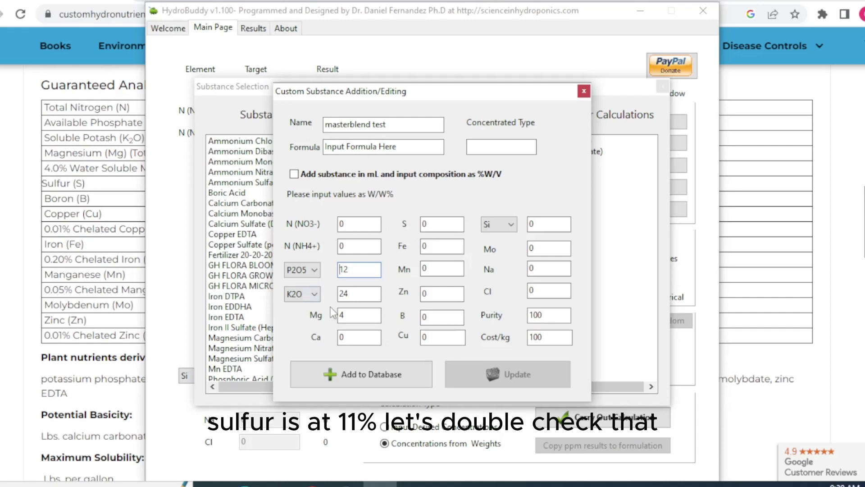
pyautogui.click(441, 225)
pyautogui.write('11')
pyautogui.click(797, 382)
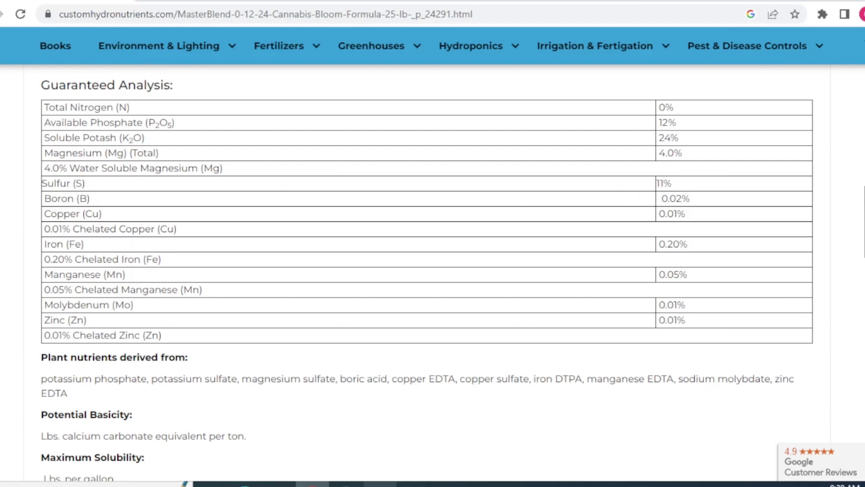
# Step: Enter boron 0.02, copper 0.01 and iron 0.20 for masterblend test
pyautogui.click(380, 484)
pyautogui.click(446, 321)
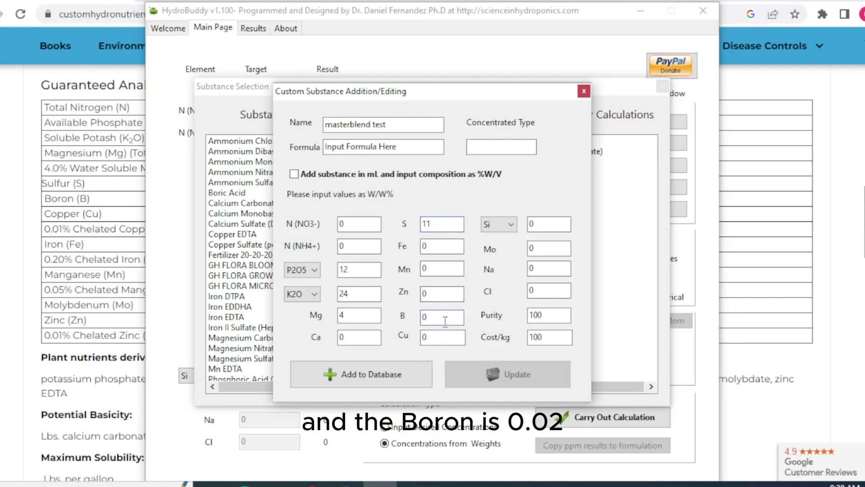
pyautogui.write('.02')
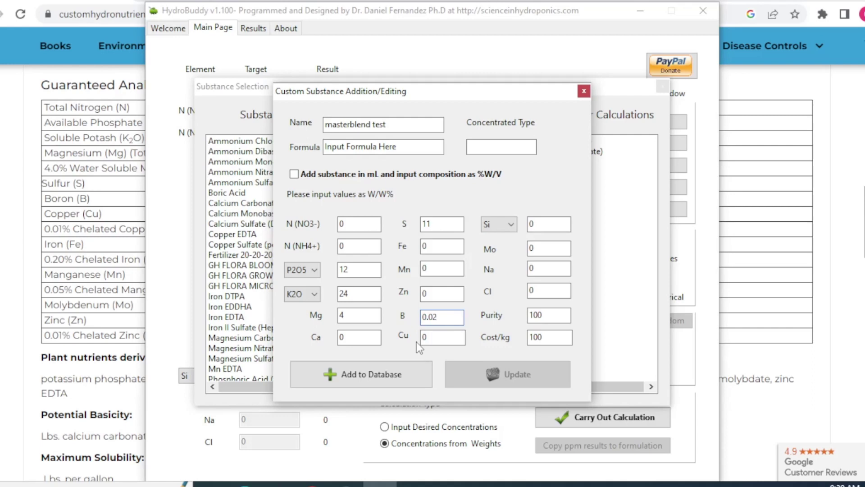
pyautogui.click(435, 338)
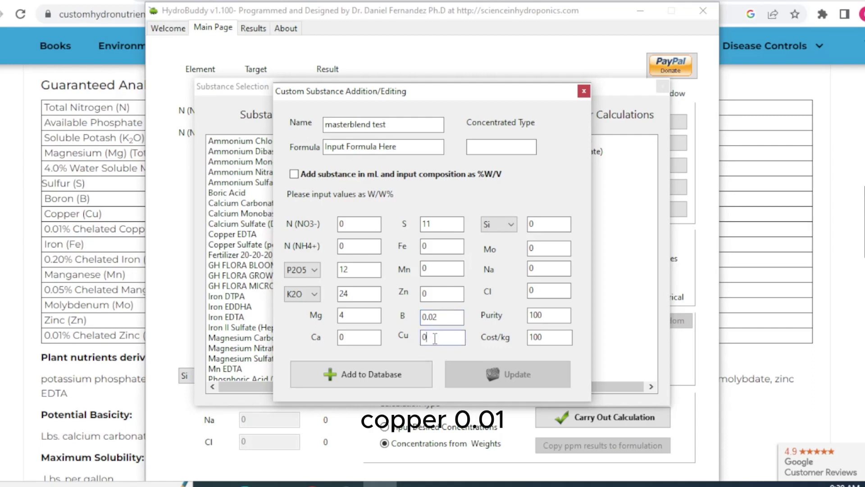
pyautogui.write('.01')
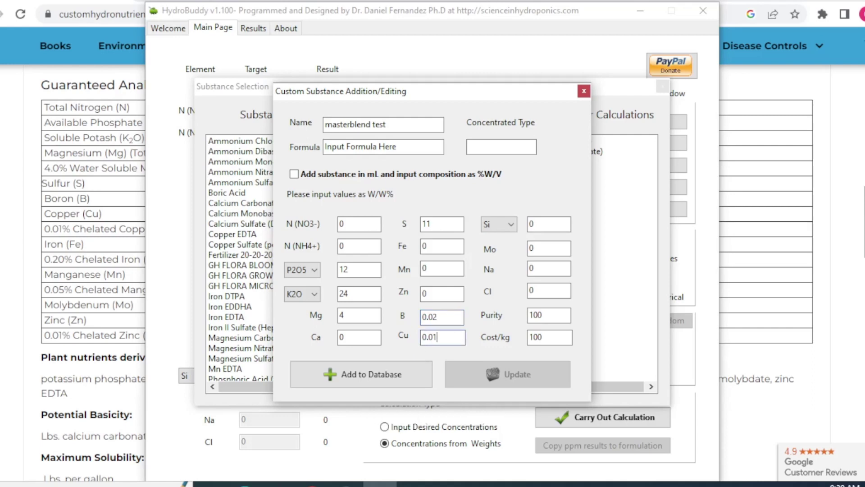
pyautogui.click(442, 248)
pyautogui.write('.20')
# Step: Enter manganese 0.05, molybdenum 0.01 and zinc 0.01, checking the product label
pyautogui.click(76, 289)
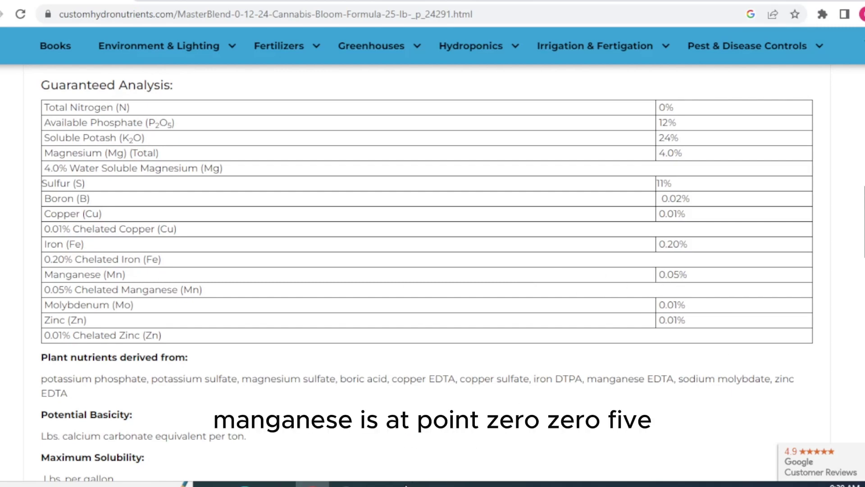
pyautogui.click(380, 484)
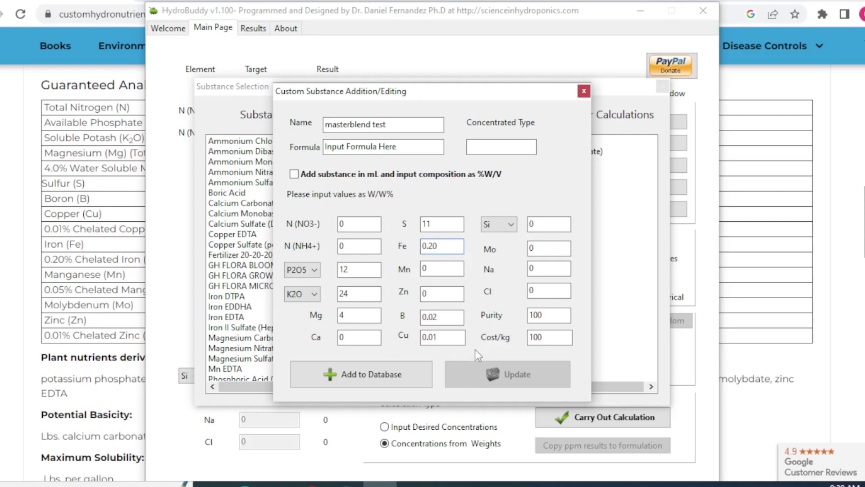
pyautogui.click(434, 270)
pyautogui.write('.05')
pyautogui.hotkey('alt', 'Tab')
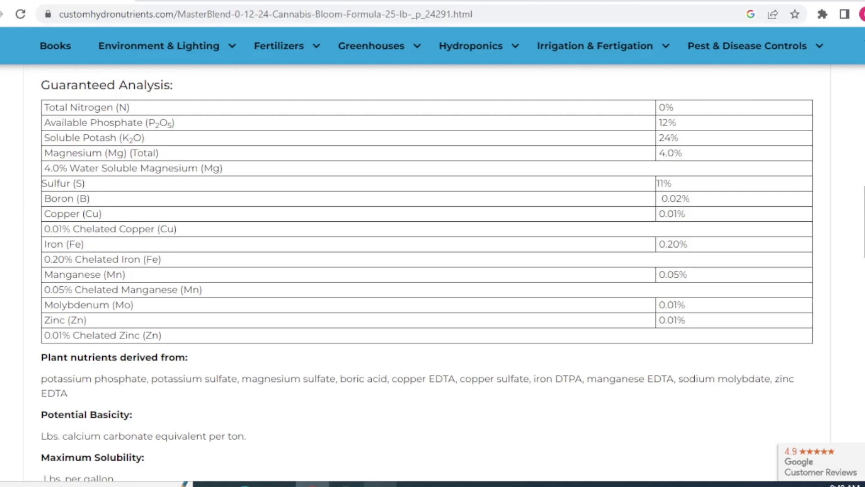
pyautogui.click(396, 455)
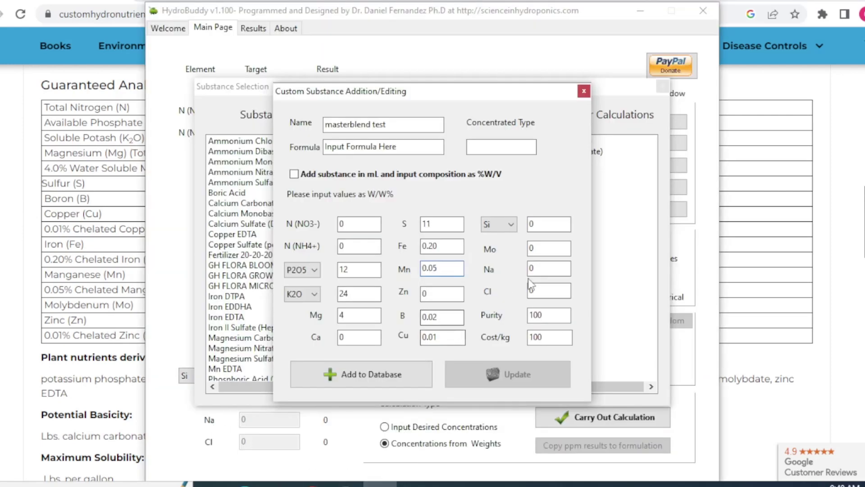
pyautogui.click(542, 250)
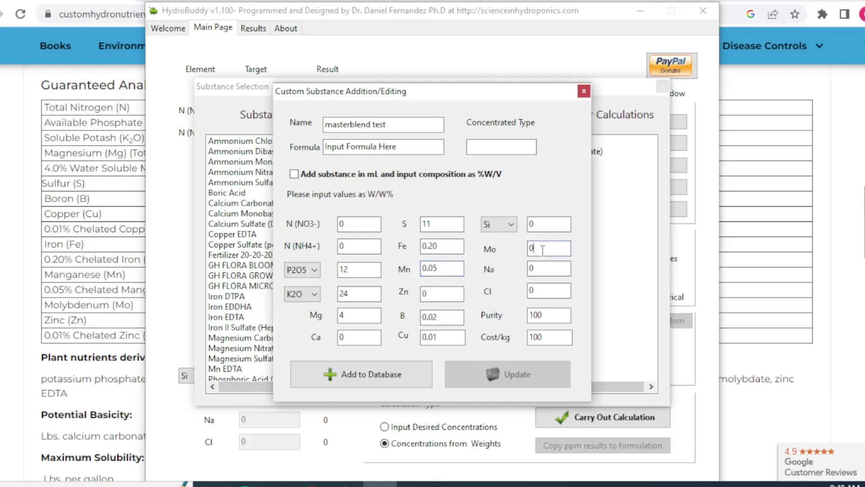
pyautogui.write('.01')
pyautogui.click(432, 294)
pyautogui.write('.01')
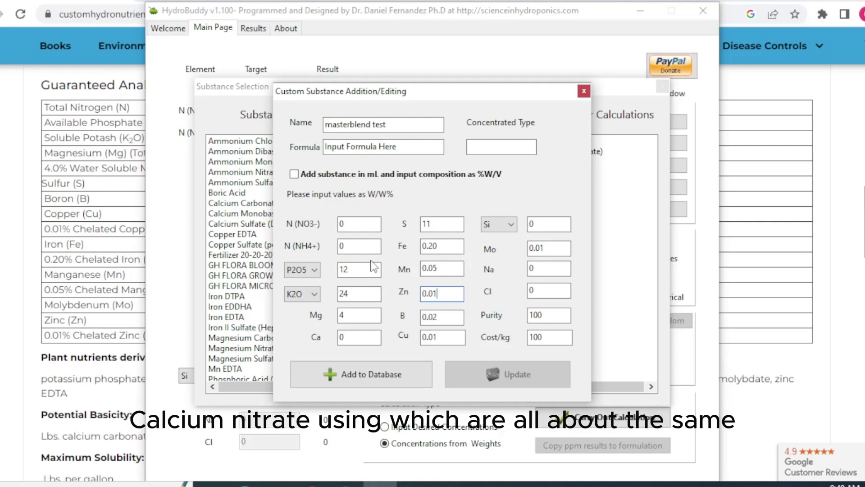
# Step: Save masterblend test to the substance database, accepting the P2O5 and K2O conversion notices
pyautogui.click(400, 381)
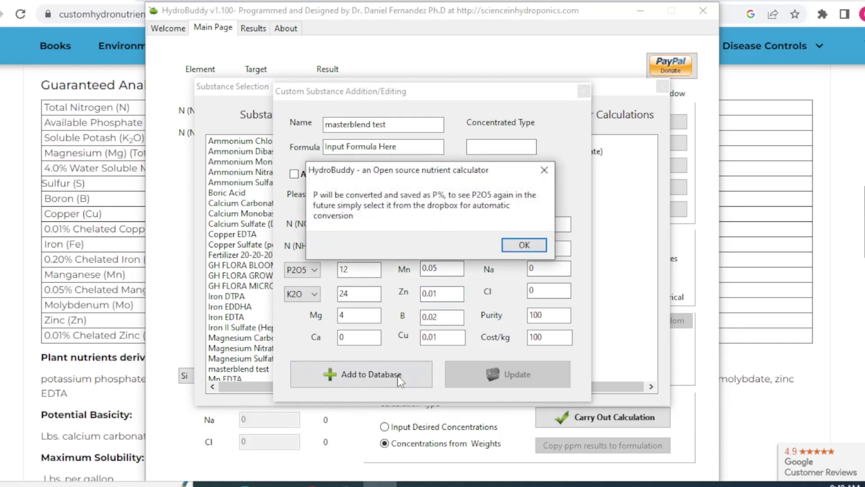
pyautogui.click(525, 247)
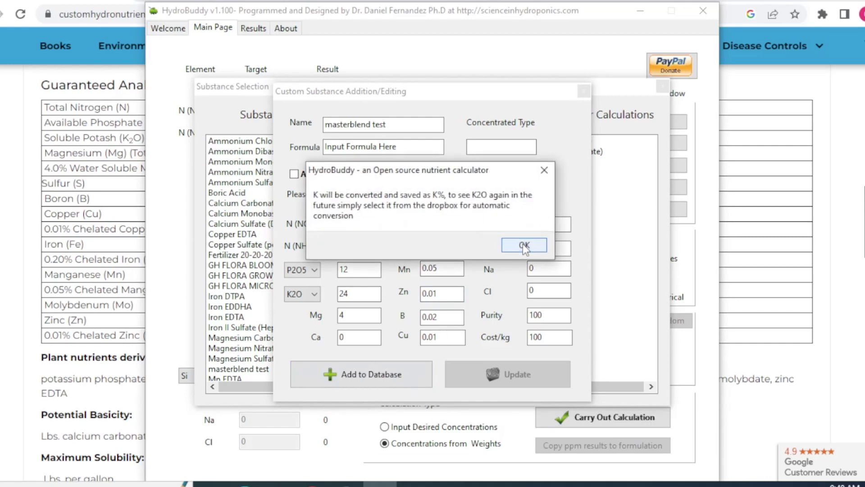
pyautogui.click(524, 246)
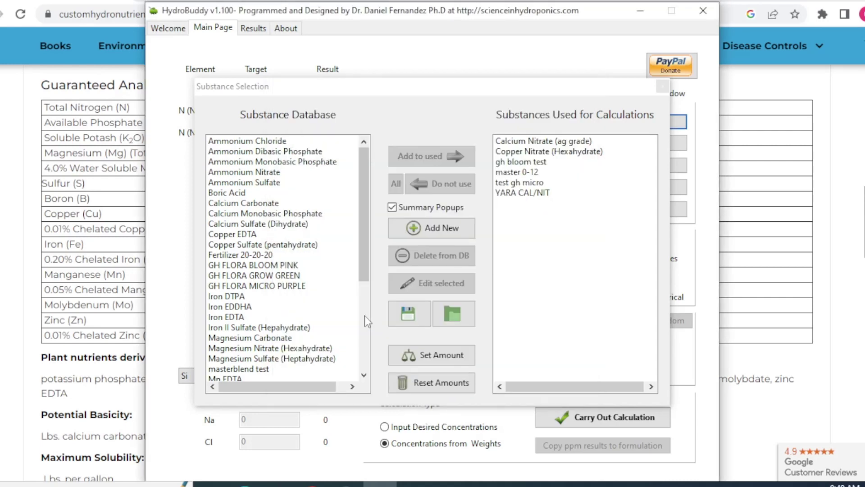
# Step: Select masterblend test and add it to the substances used for calculations
pyautogui.moveTo(369, 226); pyautogui.dragTo(361, 334)
pyautogui.click(256, 213)
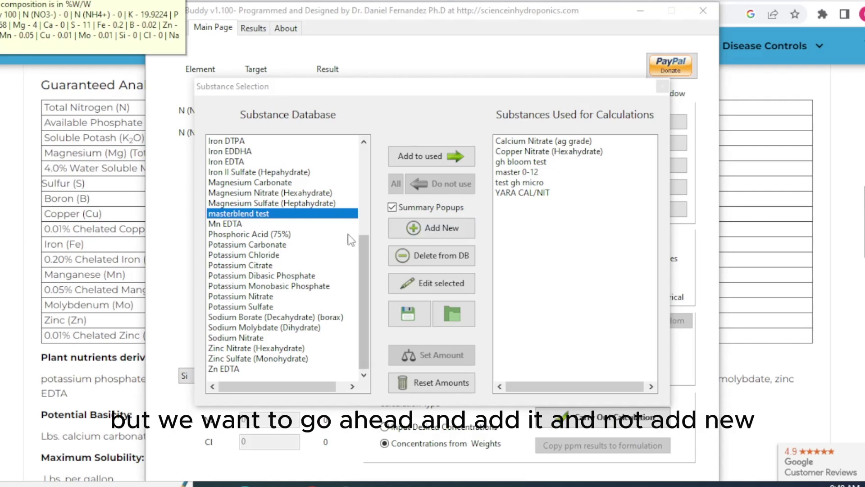
pyautogui.click(451, 229)
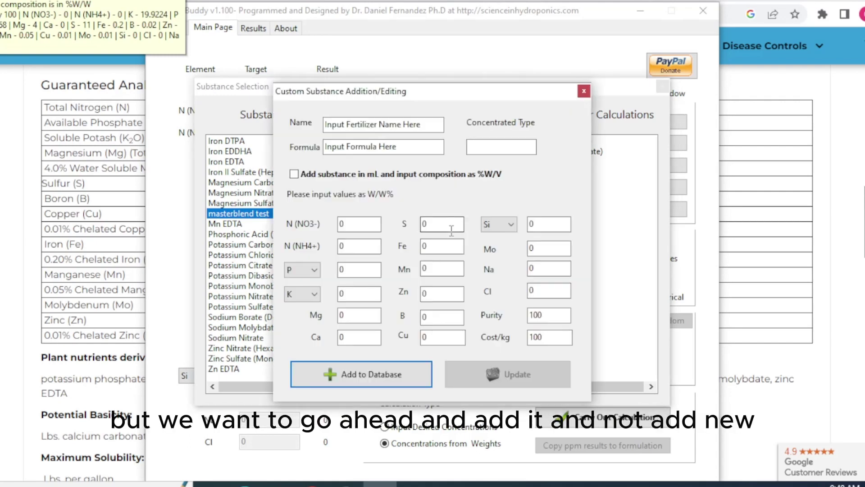
pyautogui.click(584, 91)
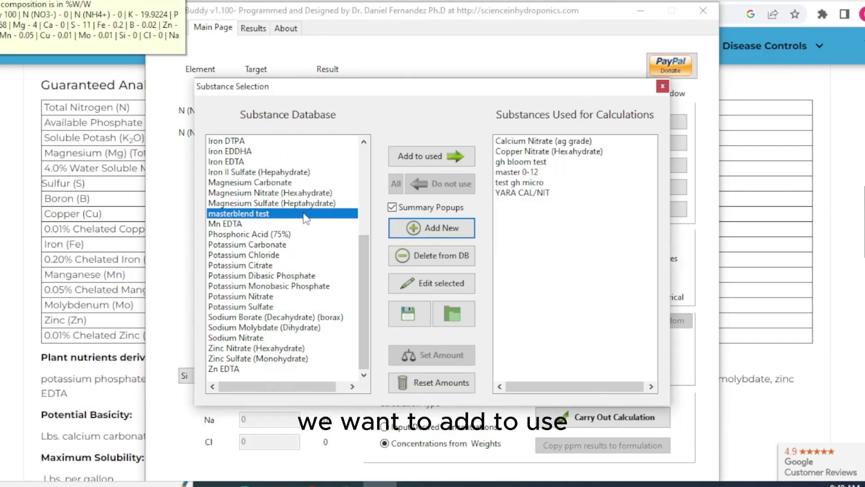
pyautogui.click(411, 160)
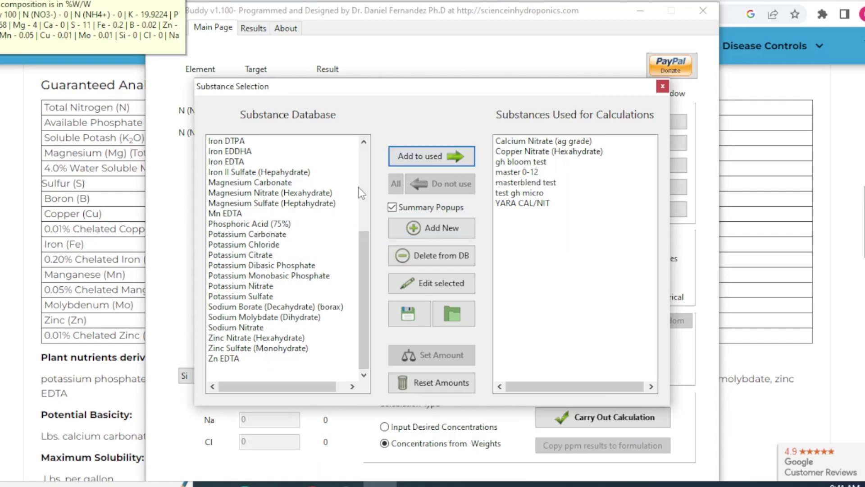
pyautogui.click(541, 183)
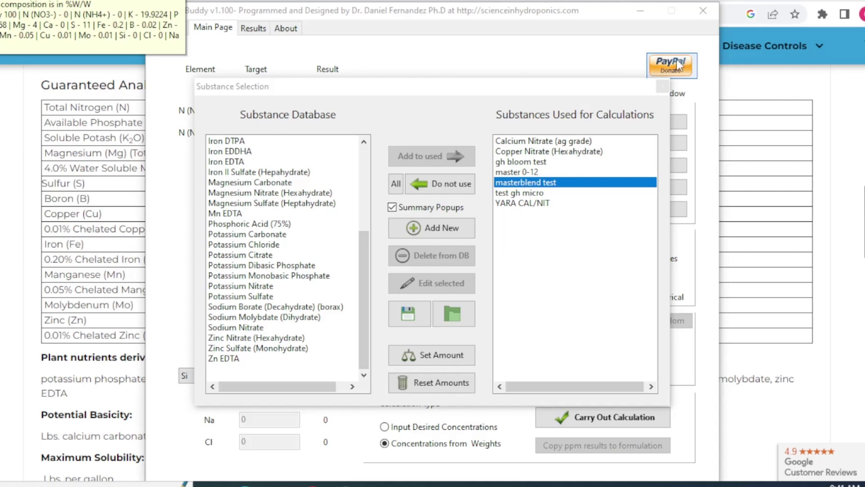
# Step: Run the nutrient calculation and view the Results tables
pyautogui.click(663, 87)
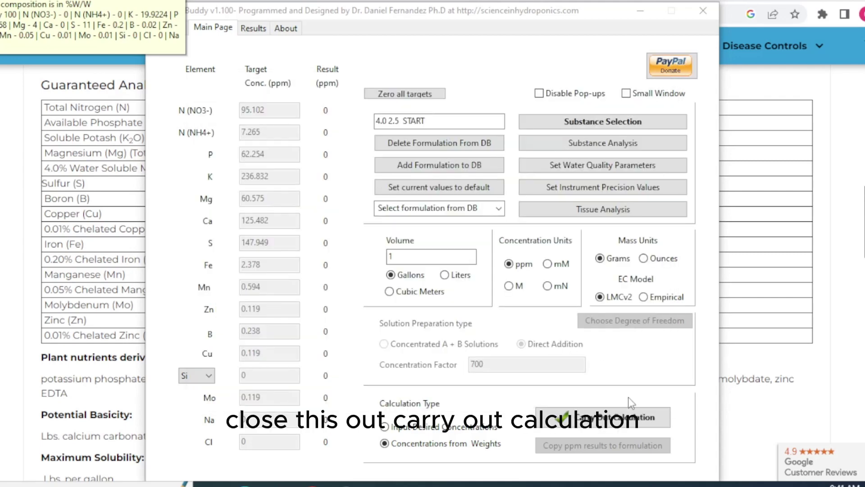
pyautogui.click(632, 417)
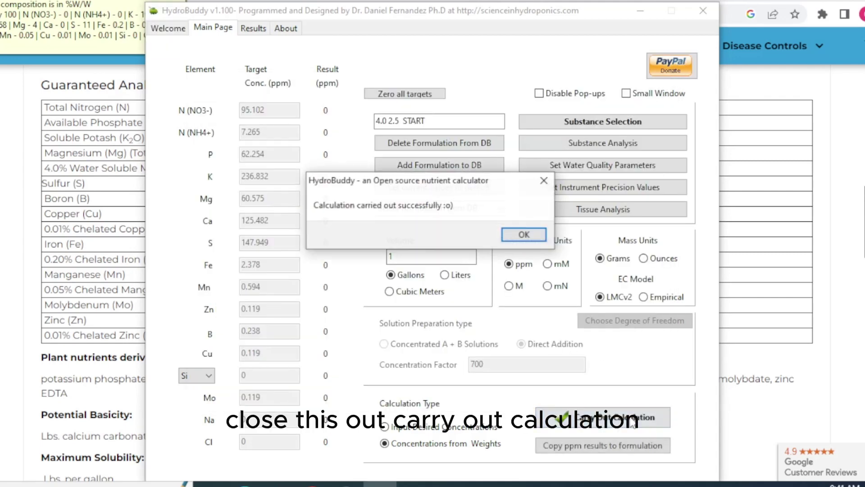
pyautogui.click(515, 235)
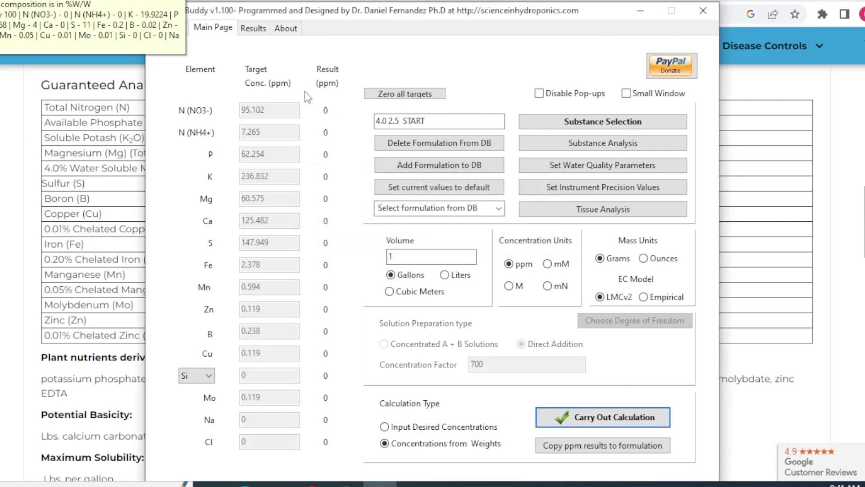
pyautogui.click(255, 29)
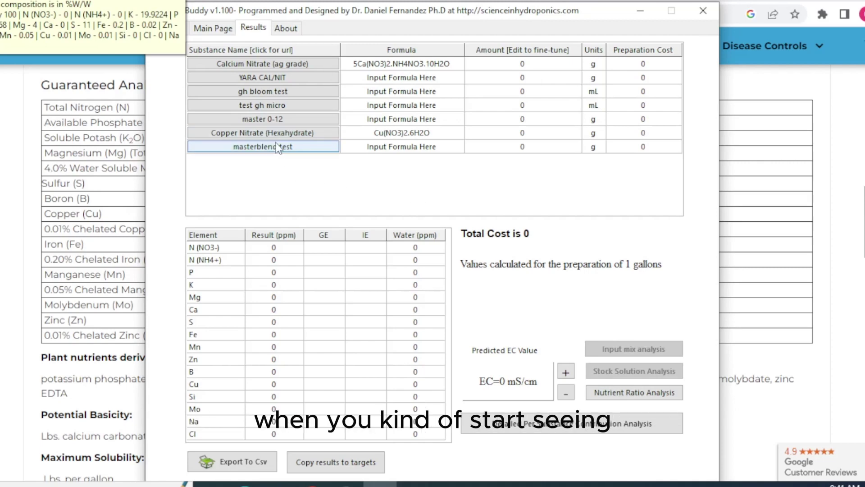
# Step: Set the masterblend test amount to 4 g, giving EC 0.988 mS/cm
pyautogui.click(529, 148)
pyautogui.click(535, 148)
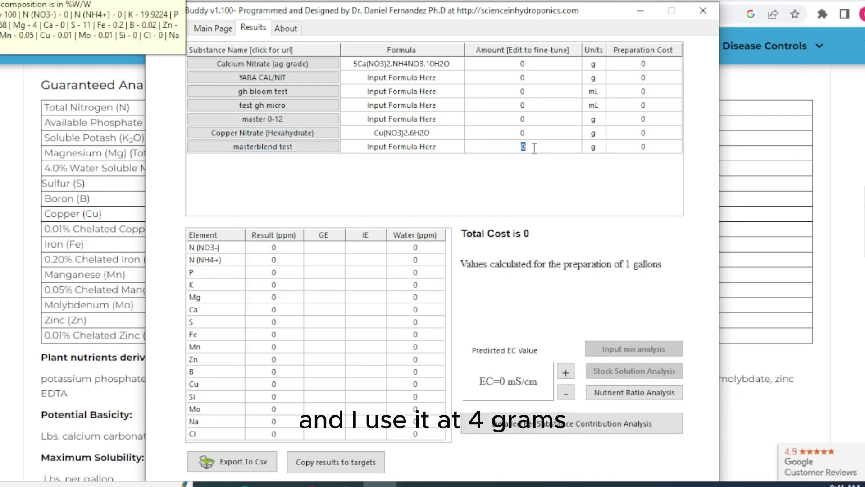
pyautogui.press('BackSpace')
pyautogui.write('4')
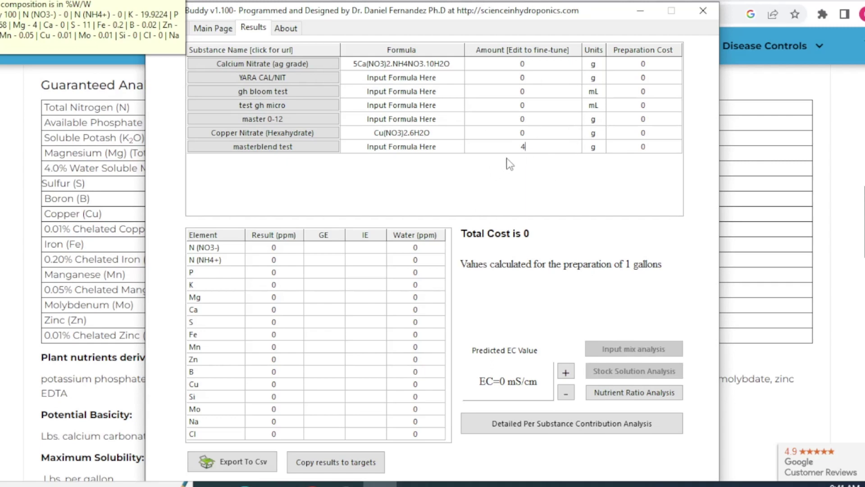
pyautogui.click(366, 284)
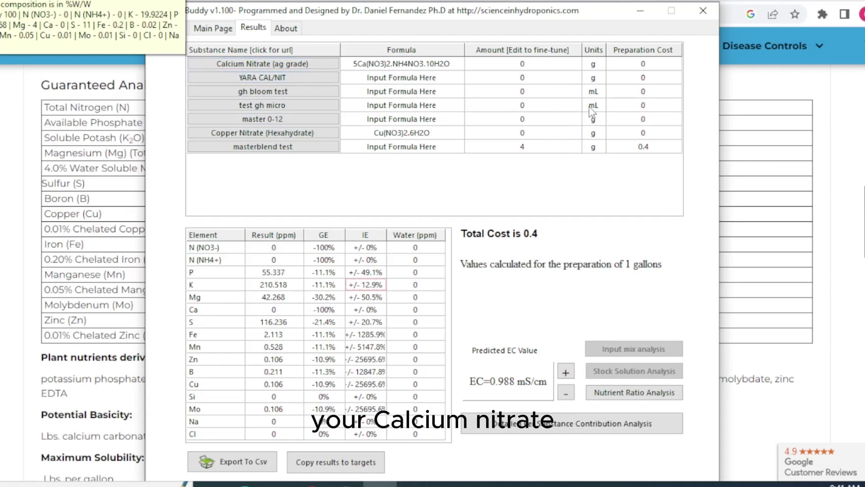
# Step: Enter 3 g of YARA CAL/NIT in the Results table
pyautogui.doubleClick(535, 79)
pyautogui.click(535, 79)
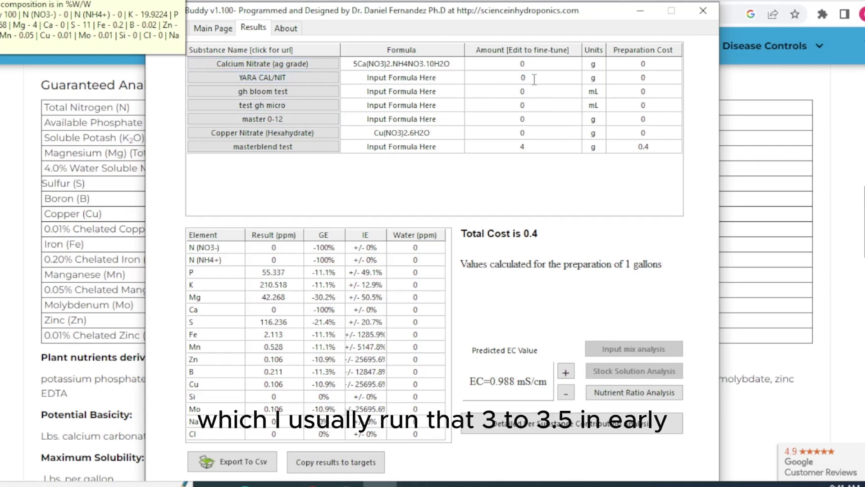
pyautogui.press('BackSpace')
pyautogui.write('3')
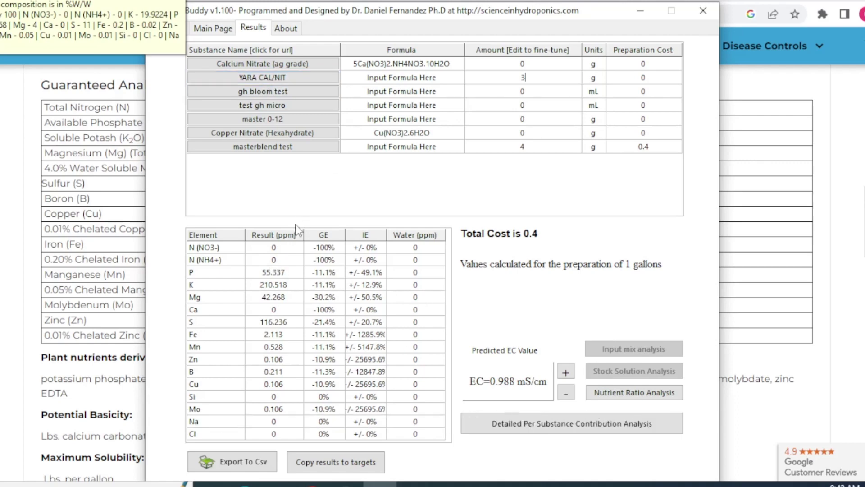
pyautogui.click(256, 285)
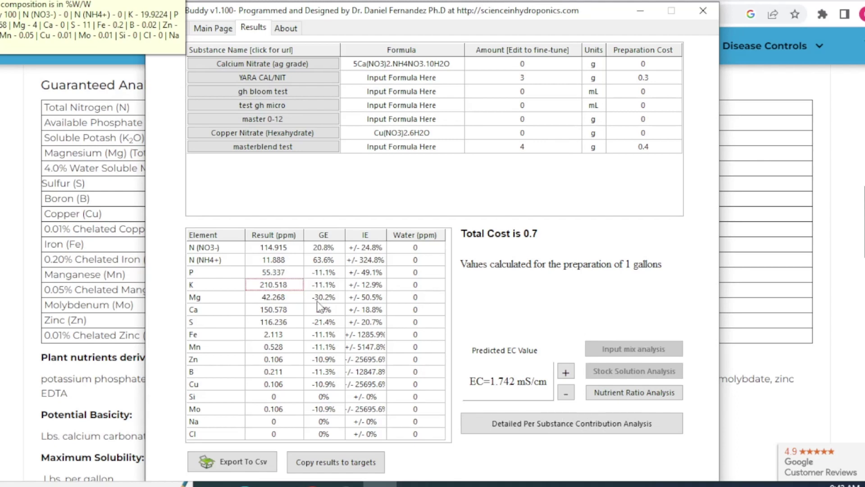
# Step: Raise YARA CAL/NIT to 3.5 g, giving 175.7 ppm Ca and EC 1.861 mS/cm
pyautogui.doubleClick(537, 77)
pyautogui.click(536, 78)
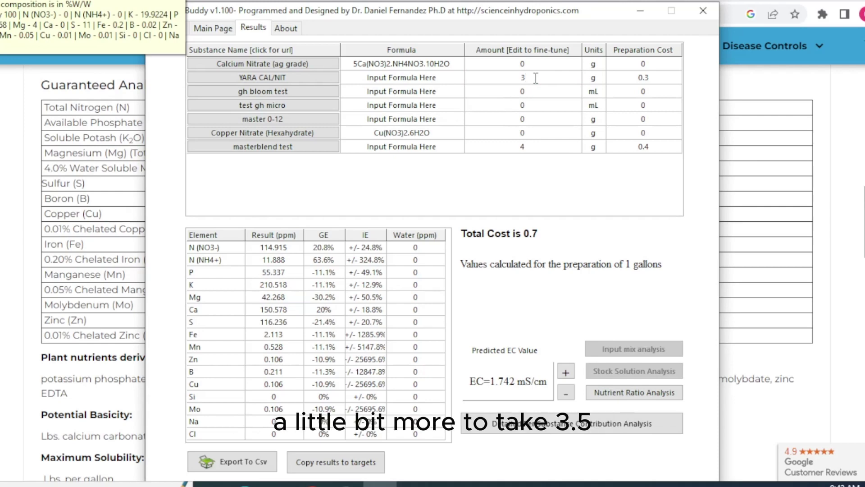
pyautogui.write('.5')
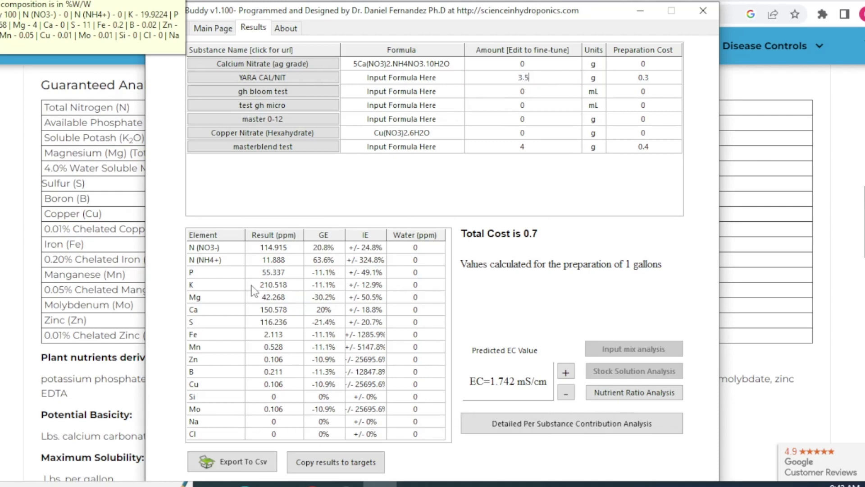
pyautogui.click(252, 286)
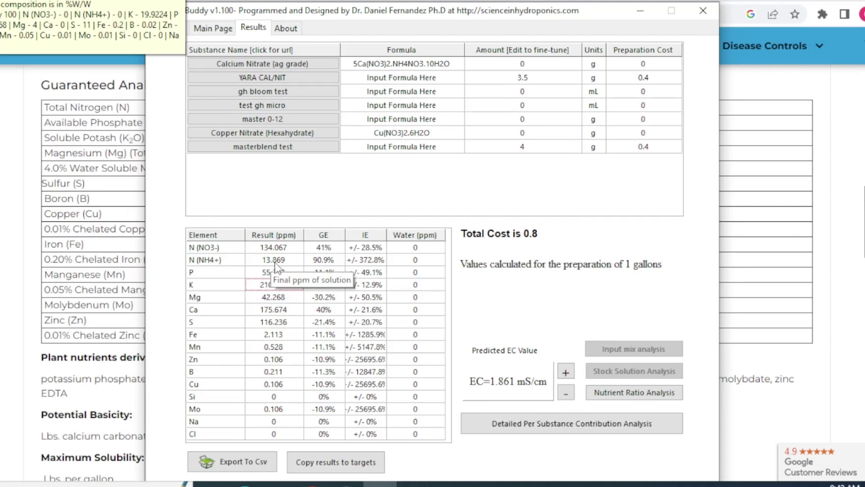
# Step: Set the masterblend test amount to 0 g
pyautogui.click(539, 148)
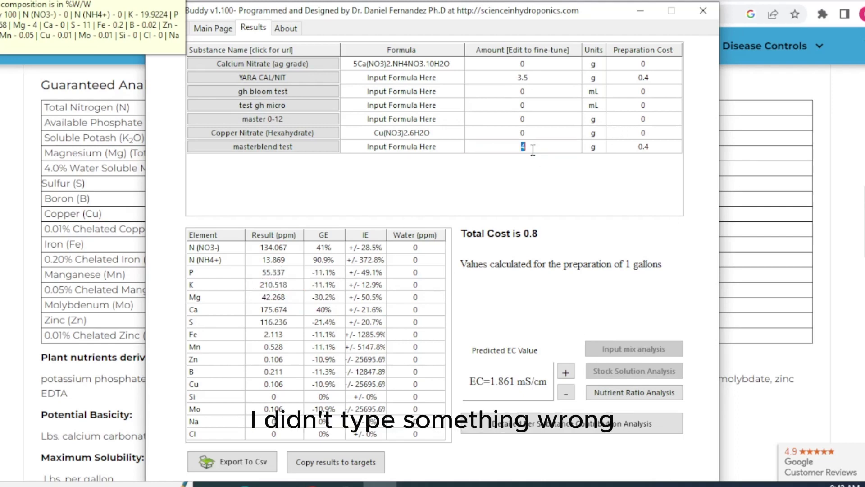
pyautogui.press('BackSpace')
pyautogui.write('0')
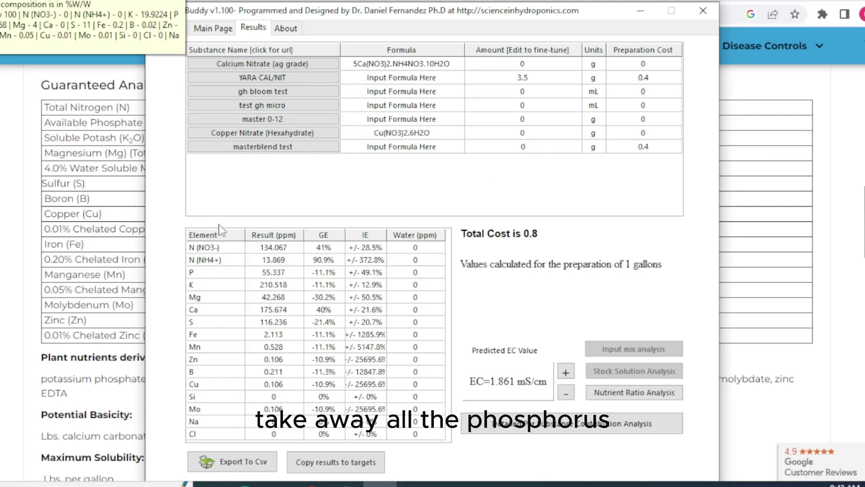
pyautogui.click(223, 286)
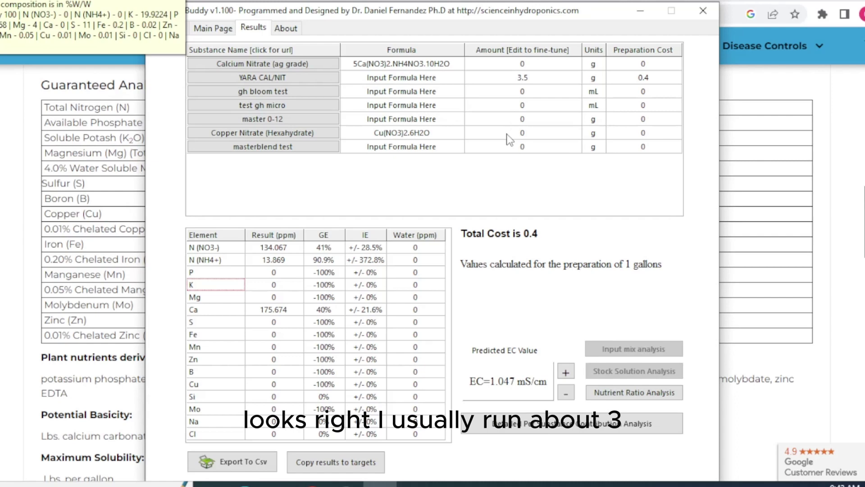
# Step: Set YARA CAL/NIT to 3 g and master 0-12 to 4 g, giving EC 1.742 mS/cm
pyautogui.doubleClick(538, 79)
pyautogui.click(535, 78)
pyautogui.press('BackSpace')
pyautogui.press('BackSpace')
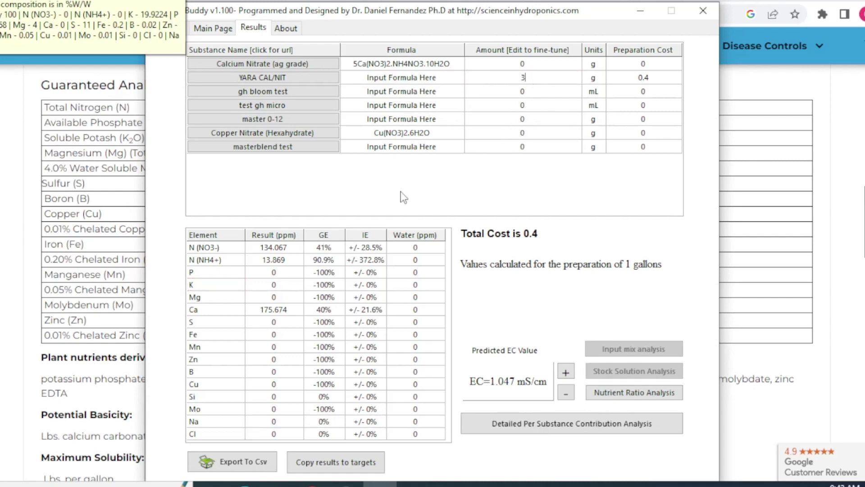
pyautogui.click(325, 285)
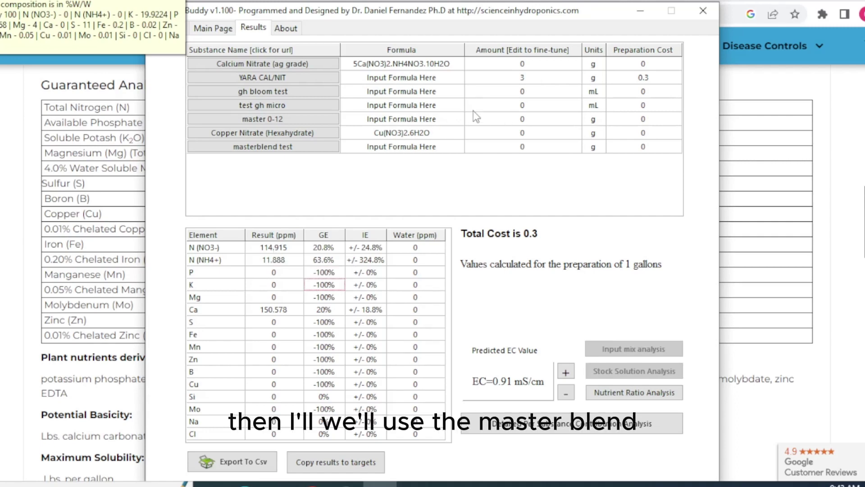
pyautogui.click(534, 119)
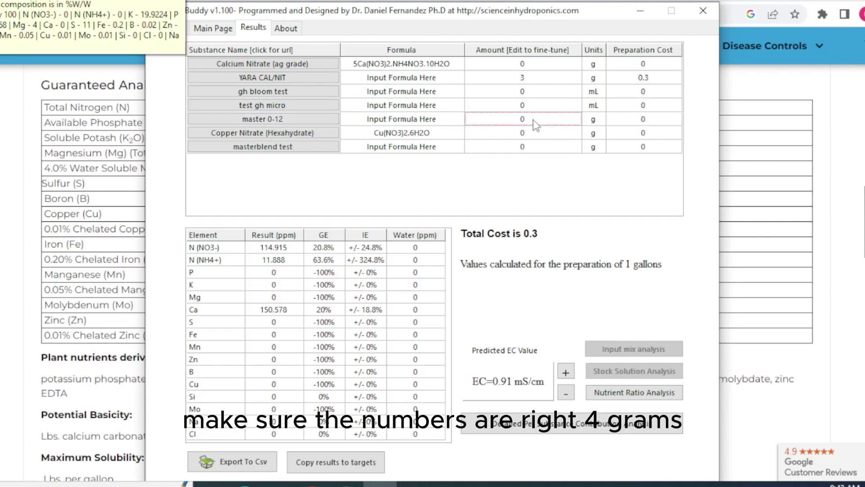
pyautogui.click(534, 119)
pyautogui.write('4')
pyautogui.click(400, 310)
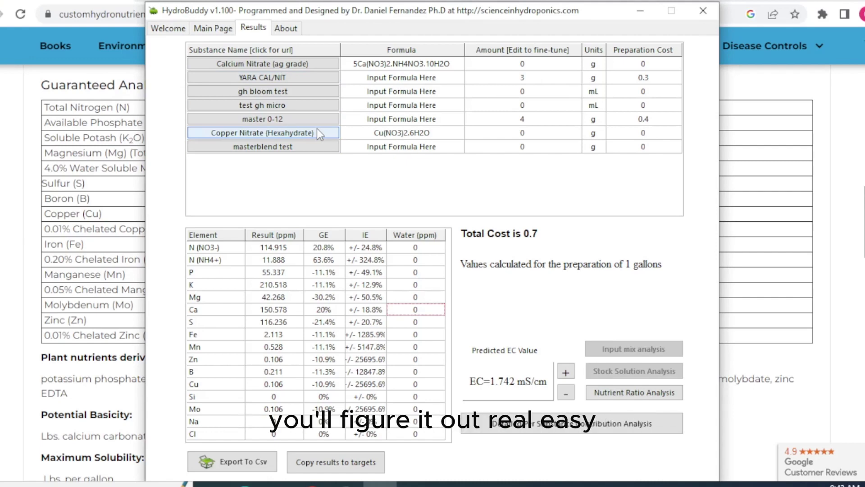
# Step: From the Main Page's Substance Selection, stop using Calcium Nitrate (ag grade)
pyautogui.click(219, 28)
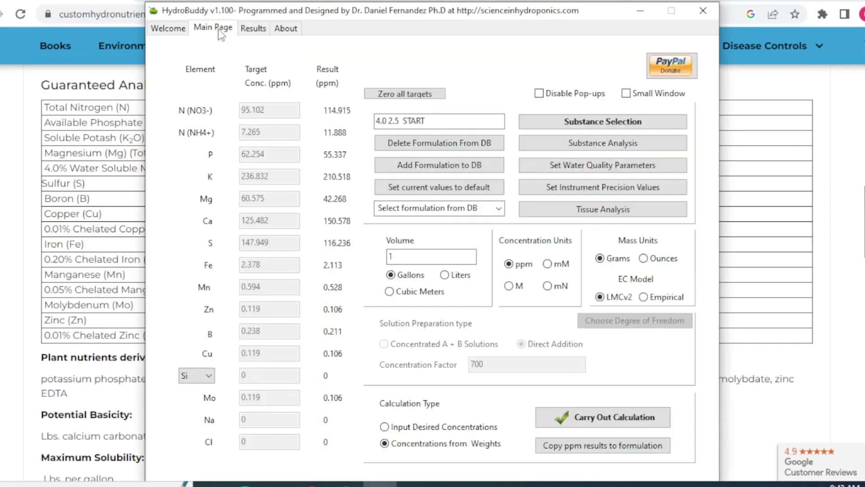
pyautogui.click(611, 123)
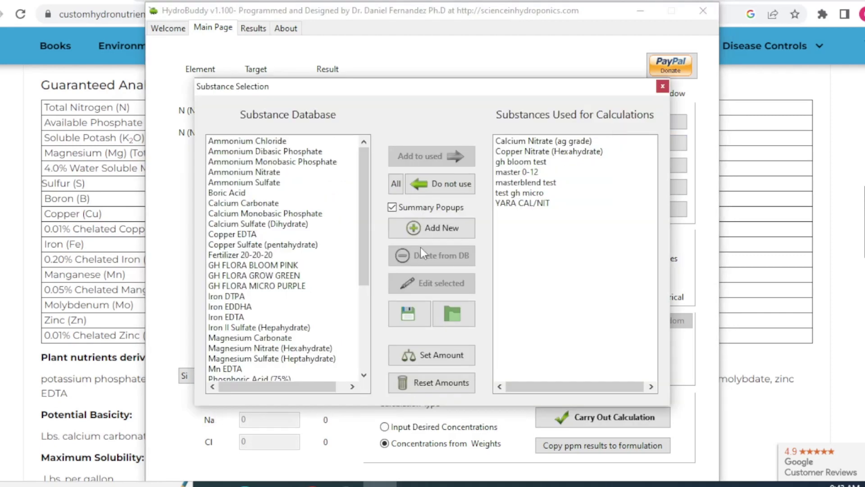
pyautogui.click(551, 143)
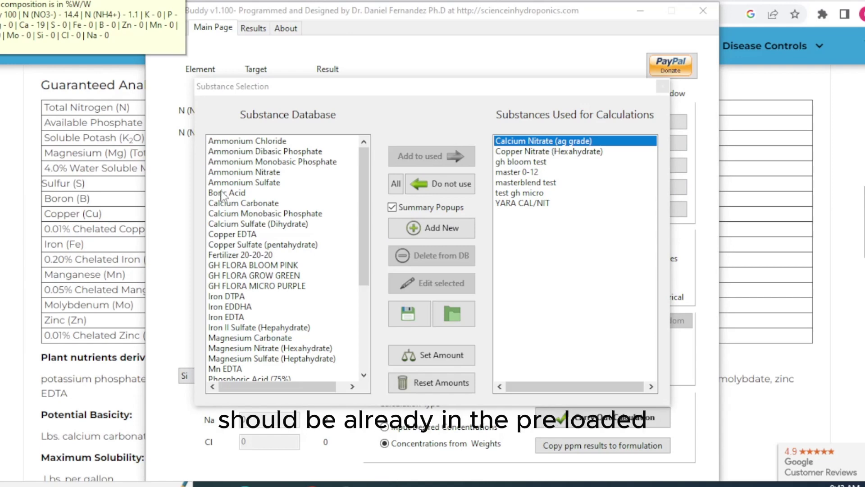
pyautogui.click(459, 189)
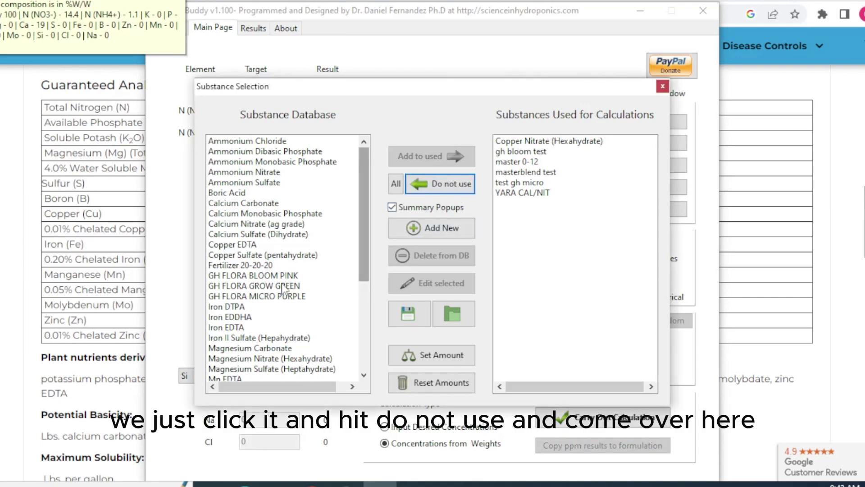
pyautogui.scroll(-5, 294, 277)
pyautogui.scroll(5, 289, 345)
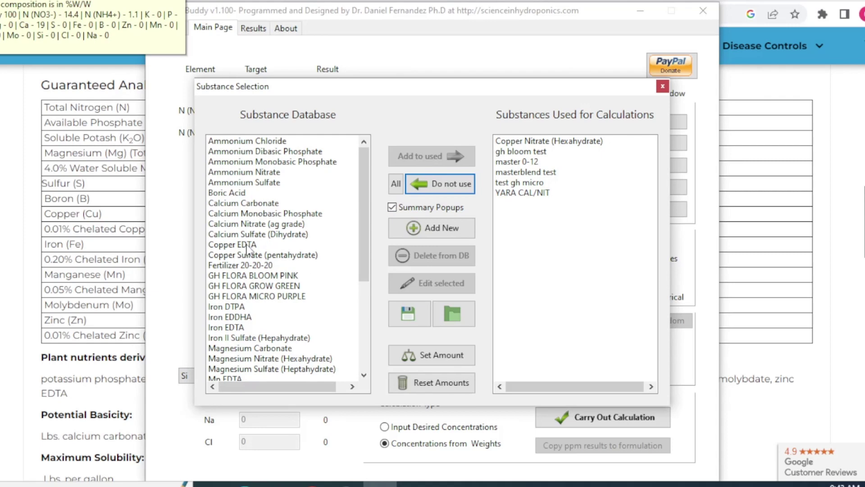
pyautogui.click(250, 226)
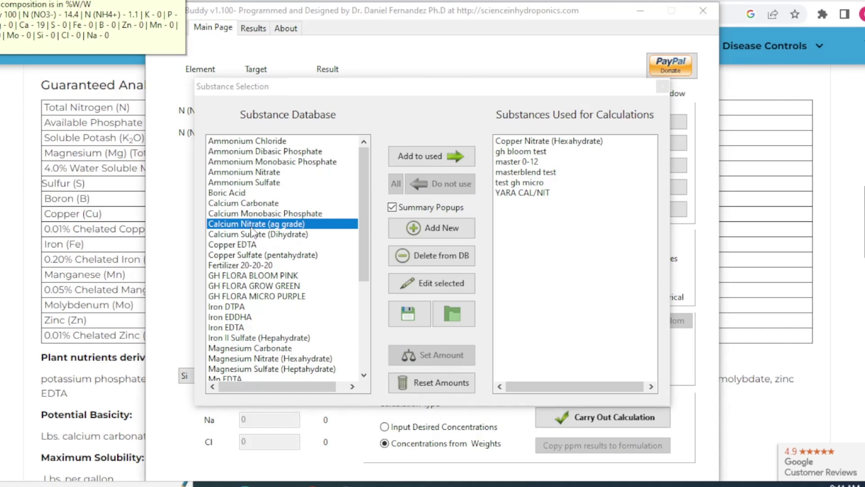
# Step: Stop using Copper Nitrate (Hexahydrate), leaving five substances in the used list
pyautogui.click(561, 141)
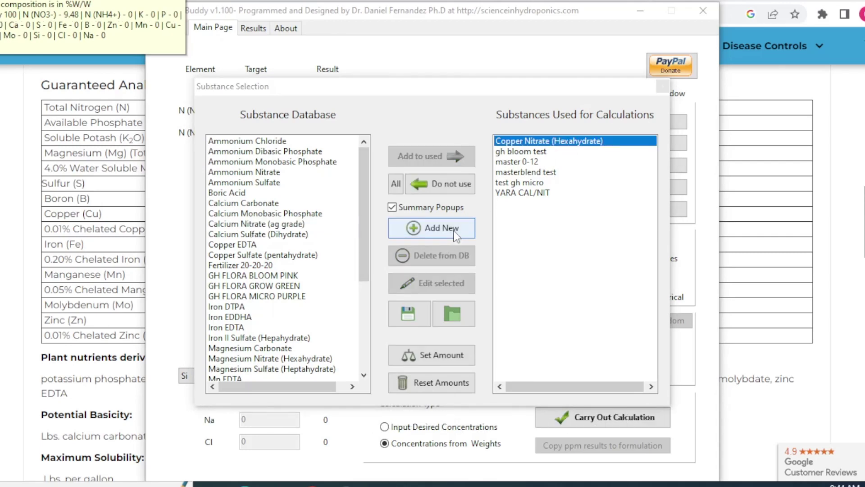
pyautogui.click(462, 185)
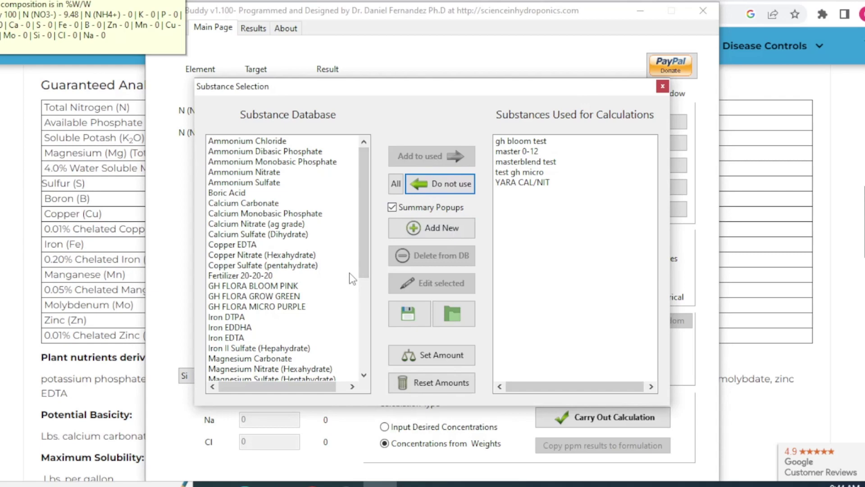
pyautogui.click(519, 182)
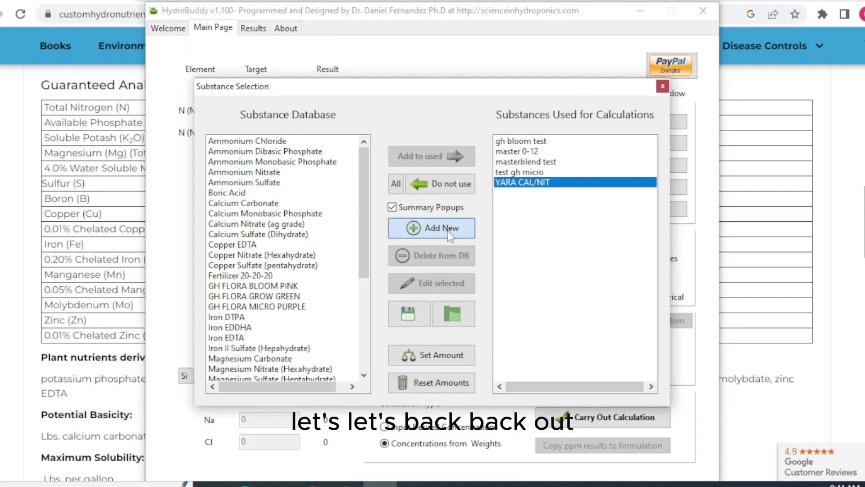
pyautogui.click(663, 86)
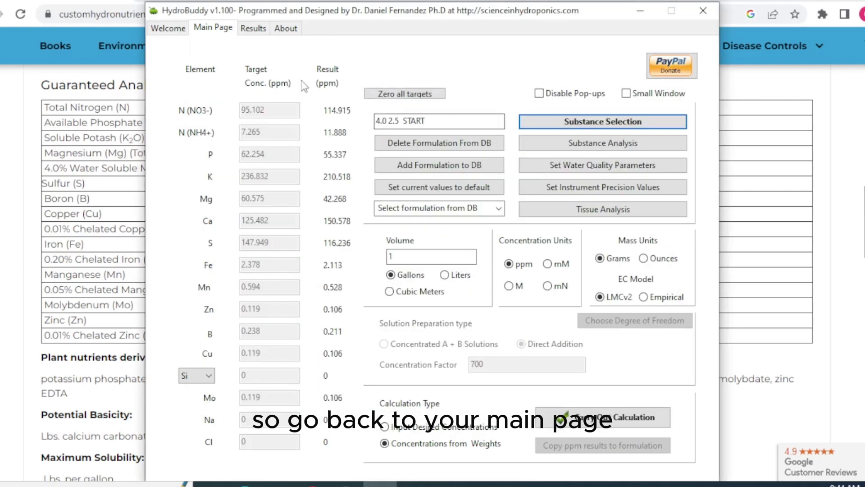
pyautogui.click(600, 121)
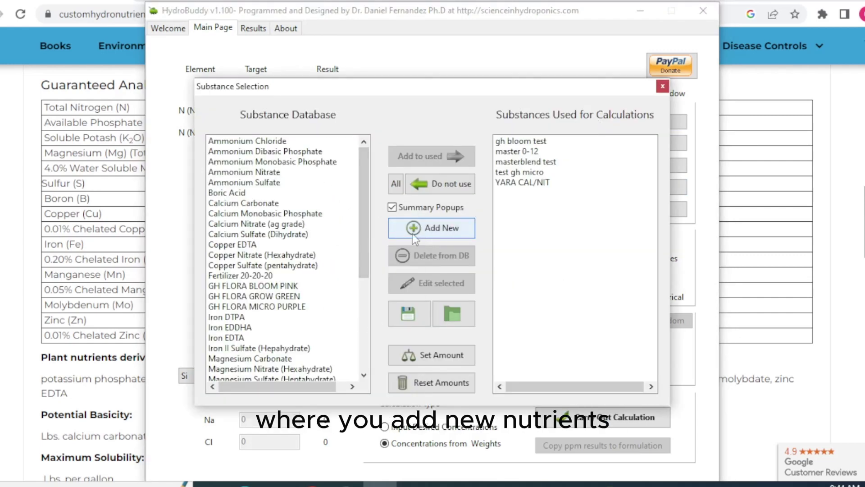
# Step: Add a new custom substance named 'calcium' with phosphorus as P2O5 and potassium as K2O
pyautogui.click(436, 227)
pyautogui.click(379, 124)
pyautogui.moveTo(430, 125); pyautogui.dragTo(314, 130)
pyautogui.press('BackSpace')
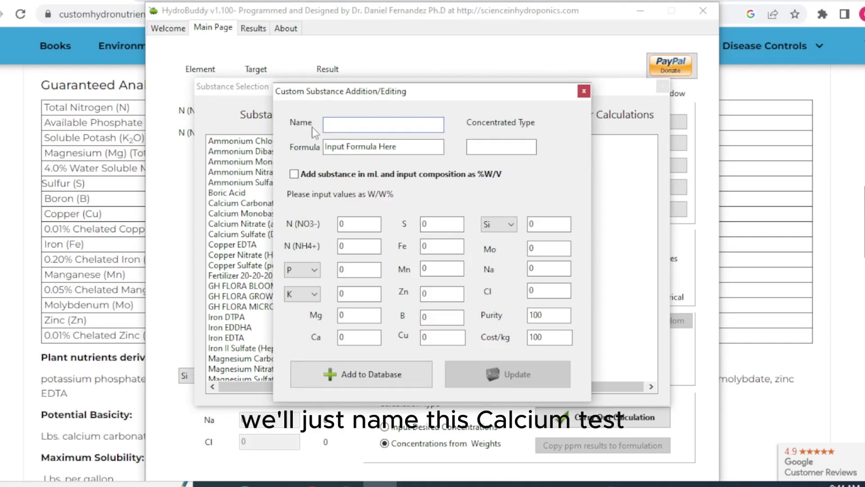
pyautogui.write('calciu')
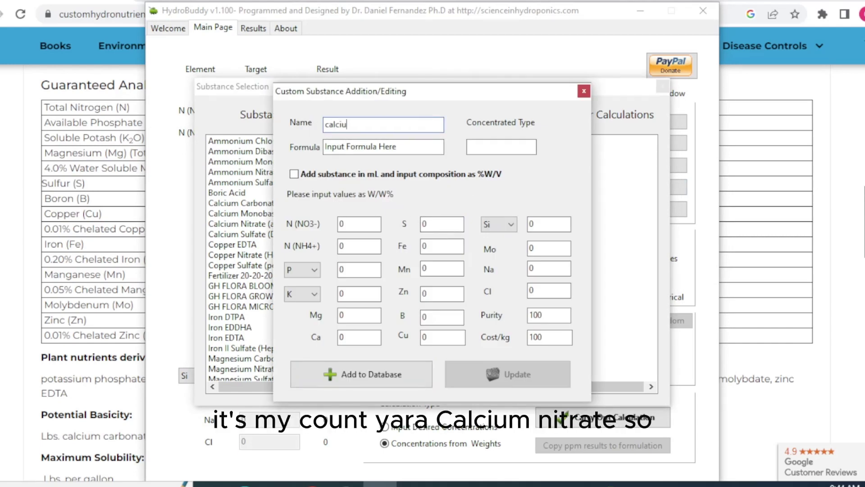
pyautogui.write('m')
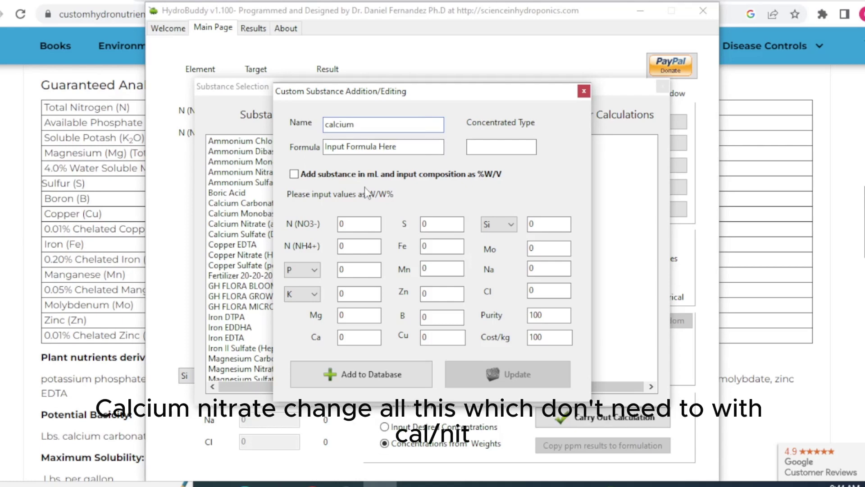
pyautogui.click(314, 270)
pyautogui.click(315, 300)
pyautogui.click(314, 295)
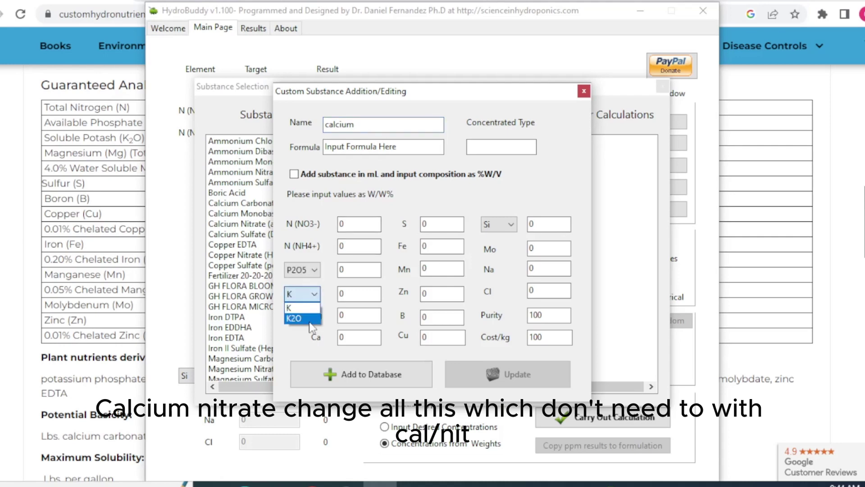
pyautogui.click(311, 324)
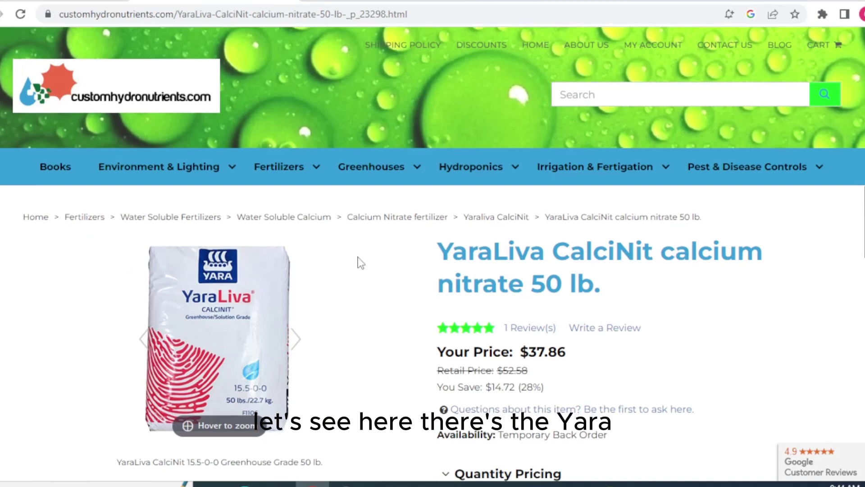
# Step: Scroll the calcium nitrate product page to its specifications table, then return to HydroBuddy
pyautogui.scroll(-8, 361, 262)
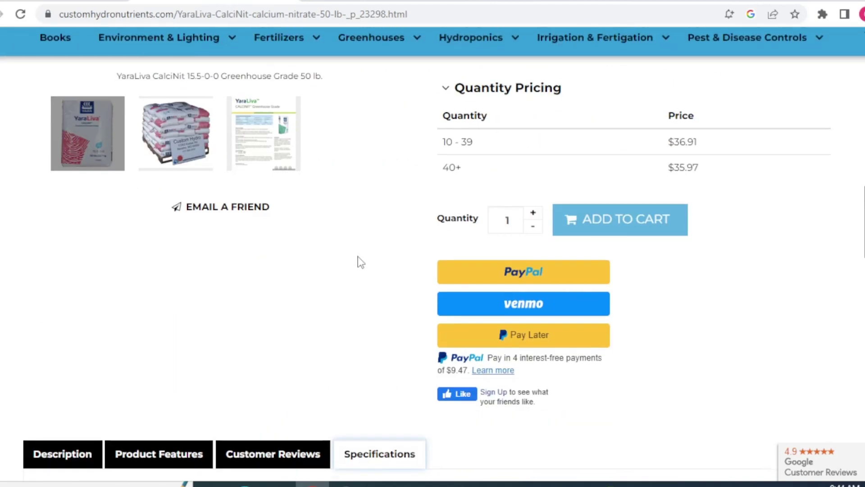
pyautogui.scroll(7, 358, 260)
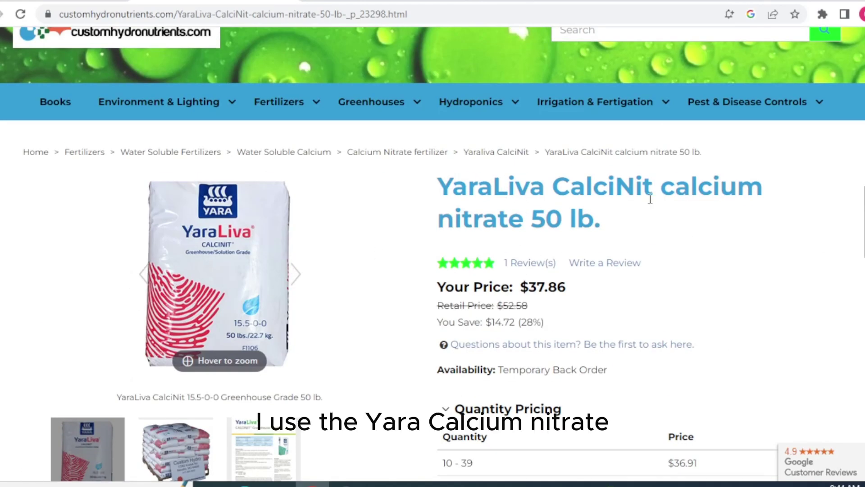
pyautogui.scroll(-10, 387, 258)
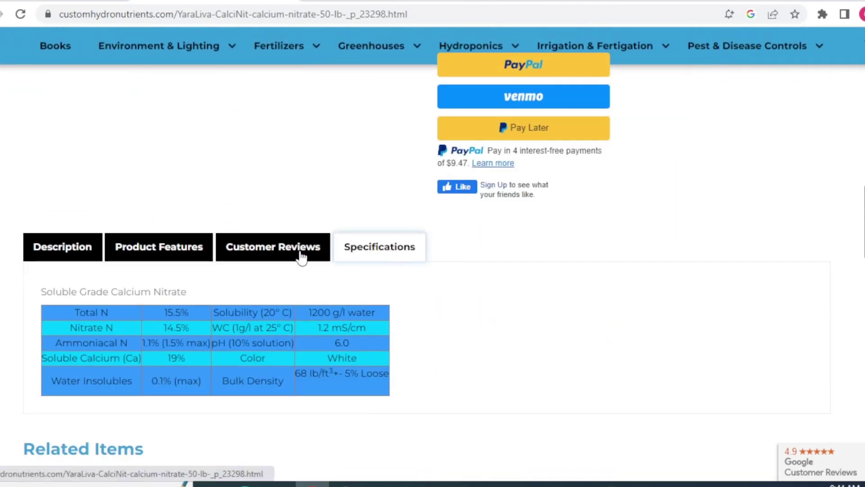
pyautogui.scroll(-2, 231, 305)
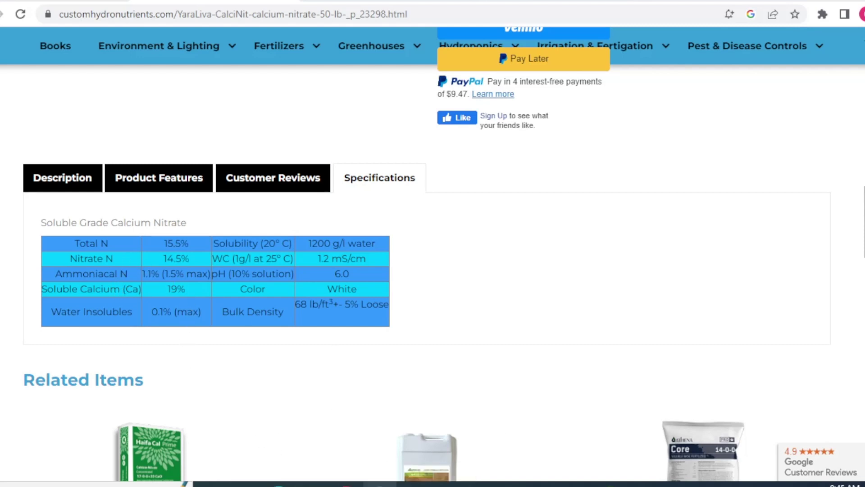
pyautogui.click(244, 484)
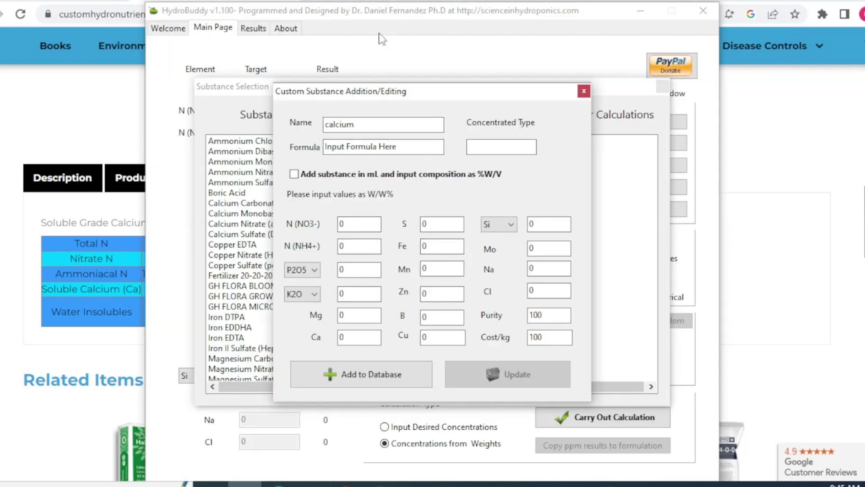
# Step: Arrange the windows beside the spec table and enter nitrate N 14.5 and ammonium N 1.1
pyautogui.moveTo(238, 10); pyautogui.dragTo(425, 13)
pyautogui.moveTo(407, 96); pyautogui.dragTo(634, 82)
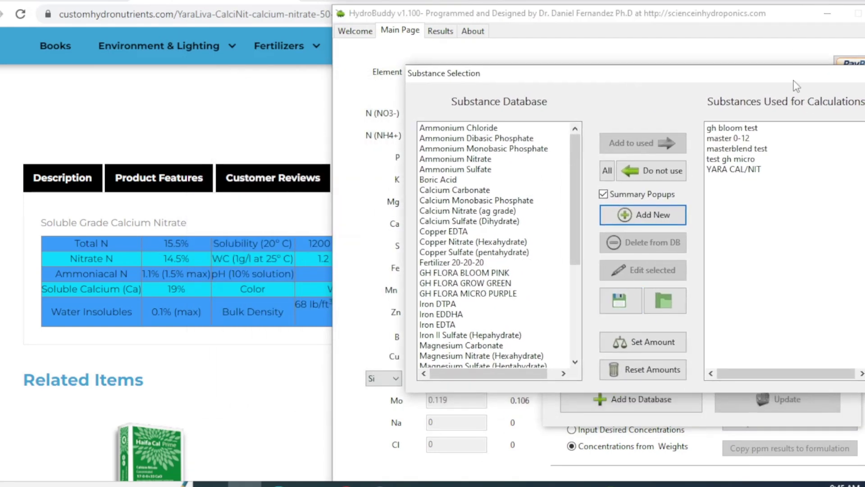
pyautogui.click(851, 34)
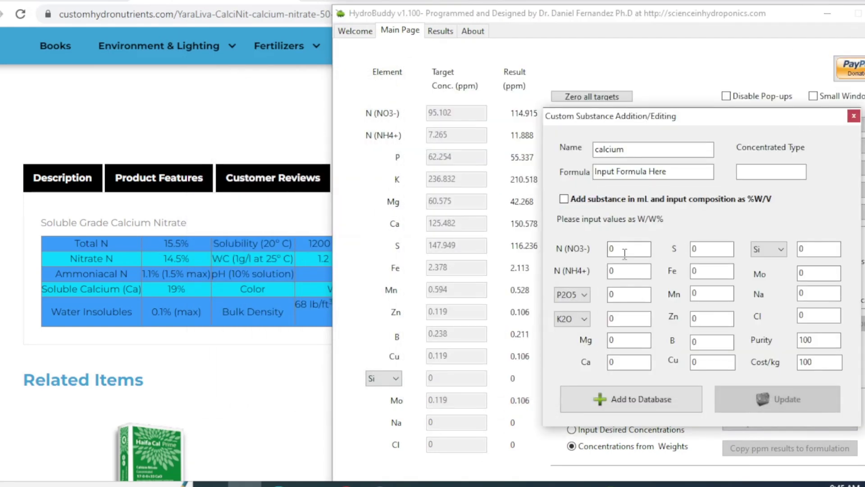
pyautogui.click(625, 248)
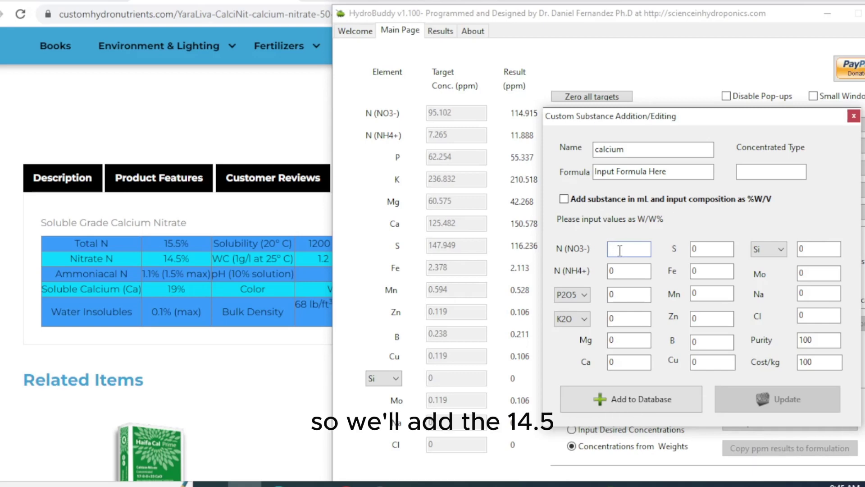
pyautogui.write('14.5')
pyautogui.click(619, 269)
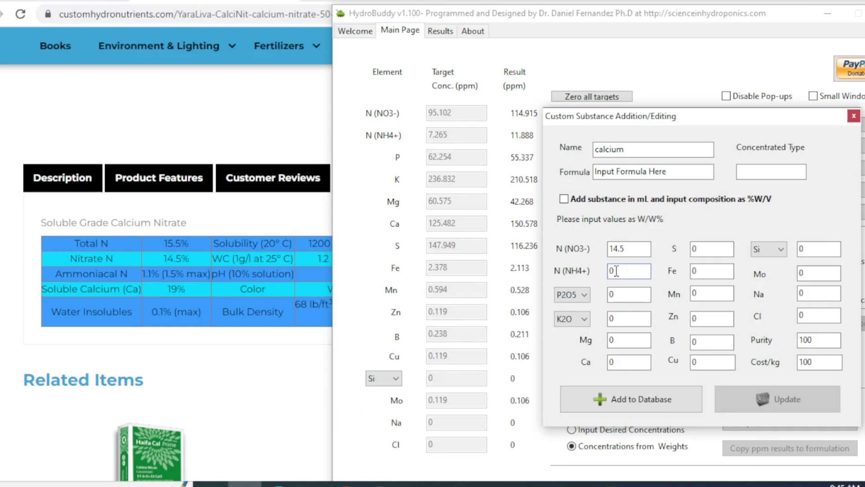
pyautogui.press('BackSpace')
pyautogui.press('BackSpace')
pyautogui.write('1.1')
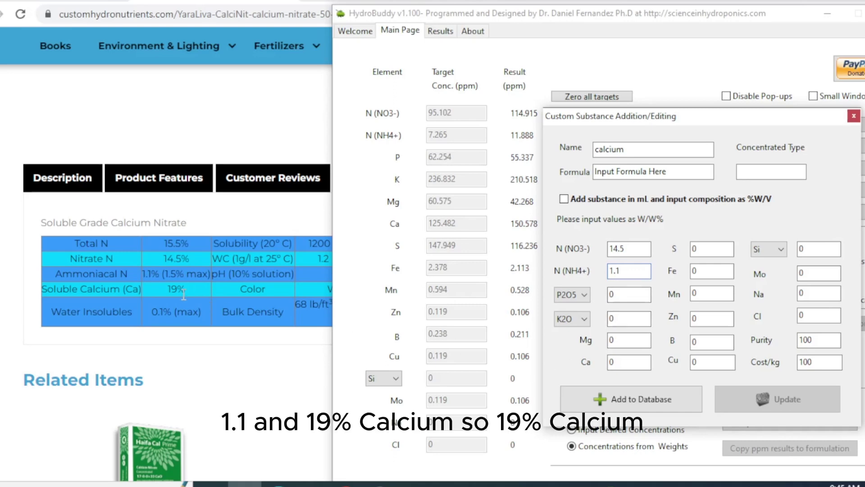
# Step: Enter calcium 19, rename the substance 'calcium yara test' and add it to the database
pyautogui.click(636, 361)
pyautogui.press('BackSpace')
pyautogui.write('19')
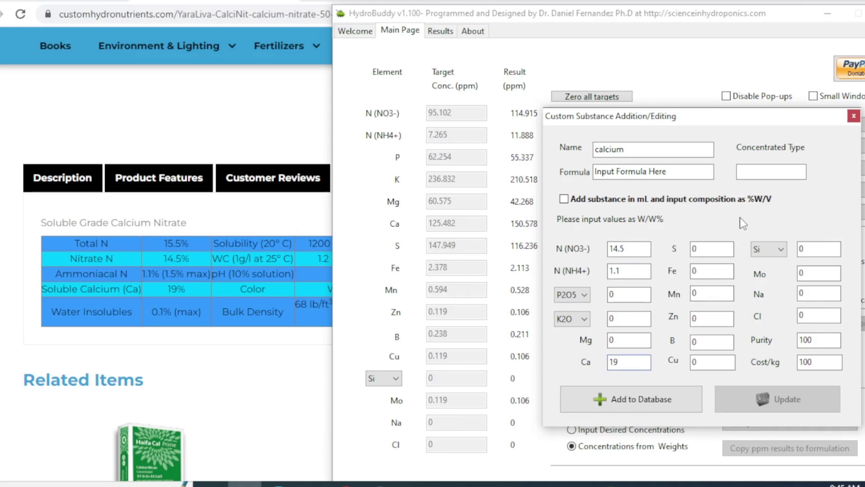
pyautogui.click(641, 150)
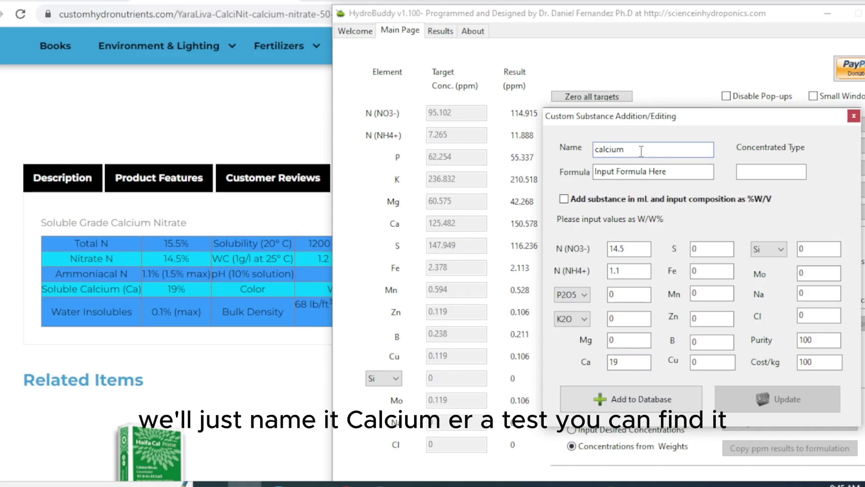
pyautogui.write('y')
pyautogui.press('BackSpace')
pyautogui.press('BackSpace')
pyautogui.press('BackSpace')
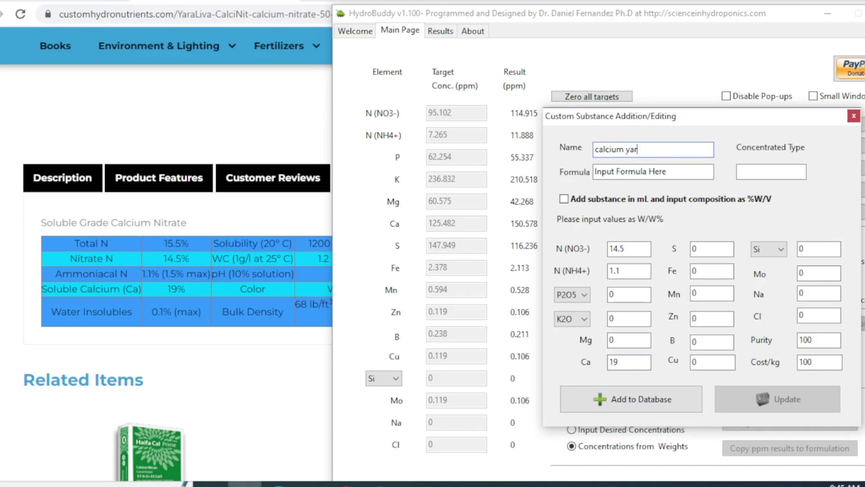
pyautogui.write('ra test')
pyautogui.click(659, 398)
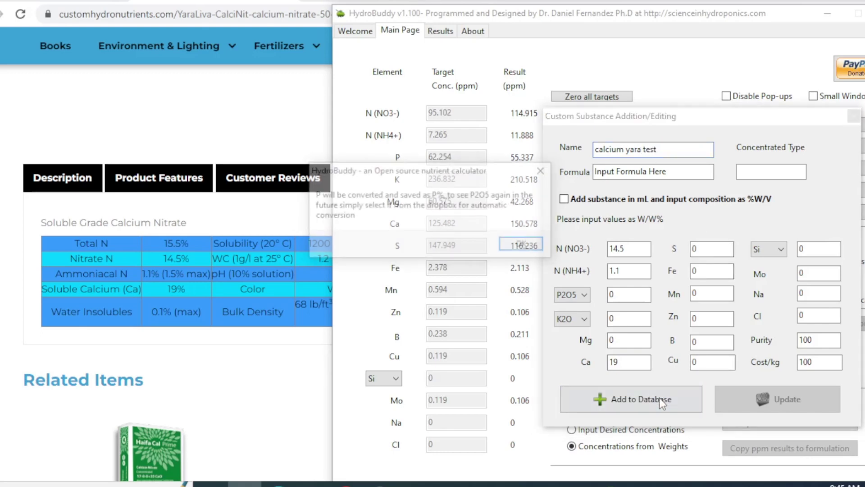
pyautogui.click(534, 247)
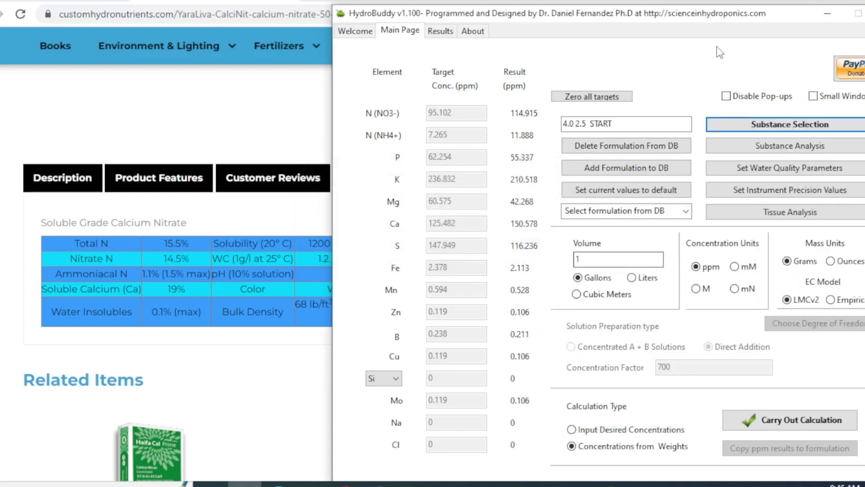
pyautogui.moveTo(724, 18); pyautogui.dragTo(607, 10)
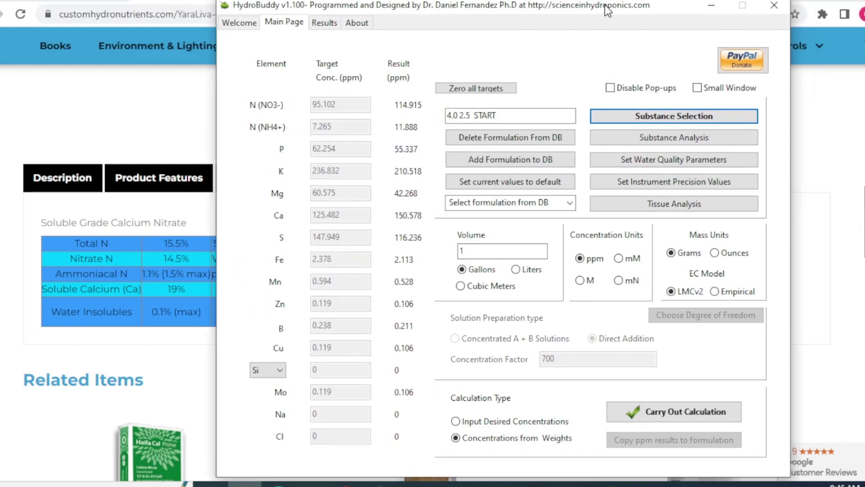
pyautogui.click(287, 28)
pyautogui.click(322, 23)
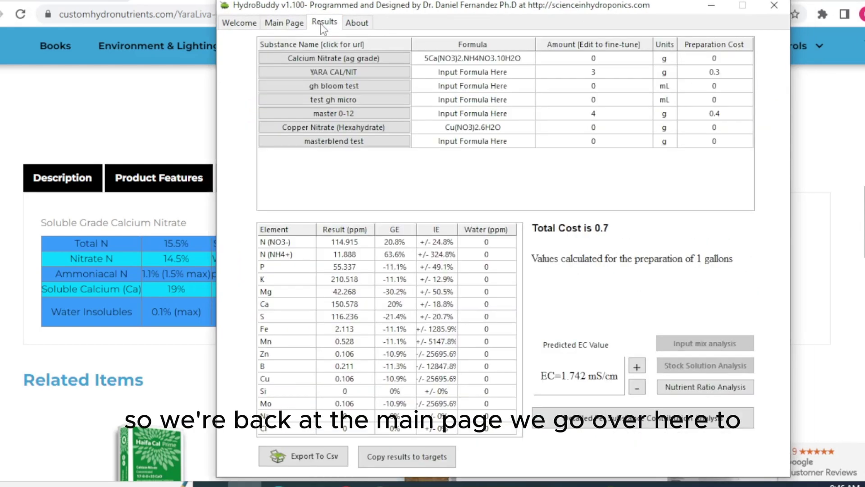
pyautogui.click(293, 31)
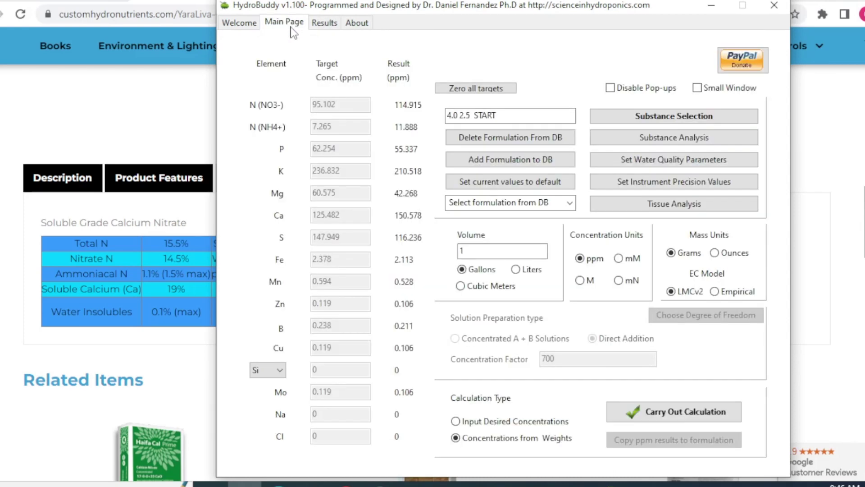
# Step: Find calcium yara test in the Substance Database and add it to the substances used
pyautogui.click(691, 117)
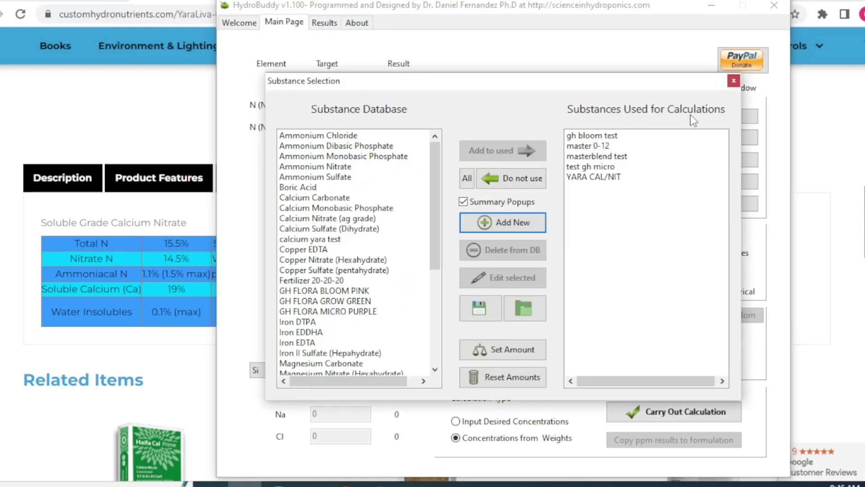
pyautogui.click(734, 82)
pyautogui.click(667, 121)
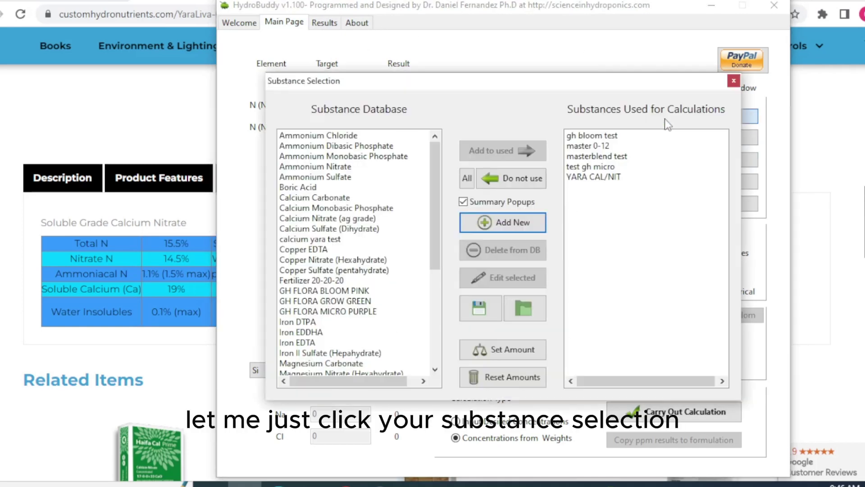
pyautogui.moveTo(432, 193); pyautogui.dragTo(443, 315)
pyautogui.scroll(1, 341, 314)
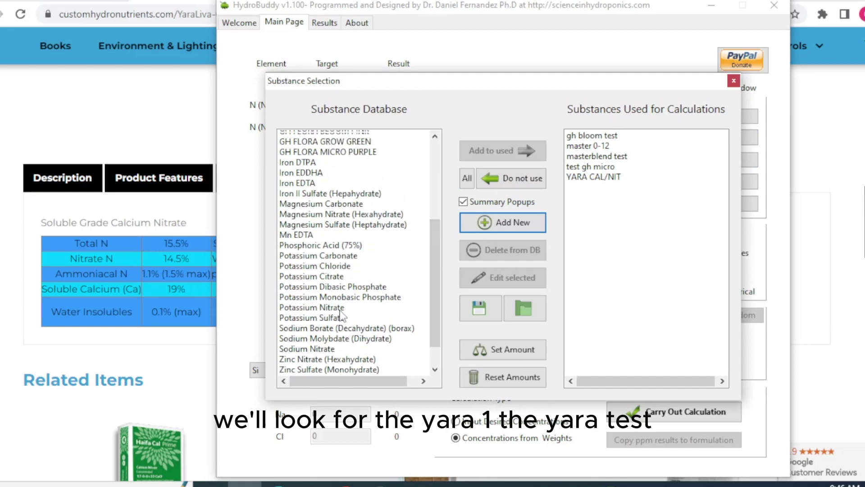
pyautogui.scroll(3, 341, 314)
pyautogui.scroll(2, 341, 314)
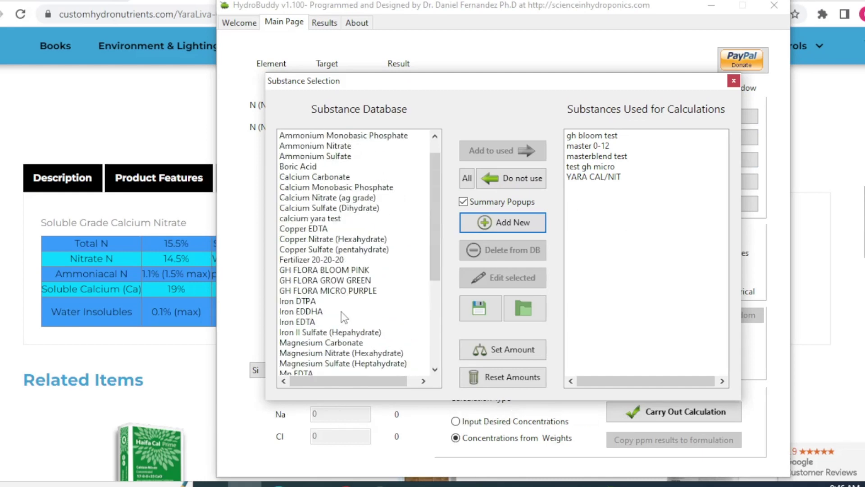
pyautogui.scroll(1, 343, 316)
pyautogui.scroll(-3, 344, 314)
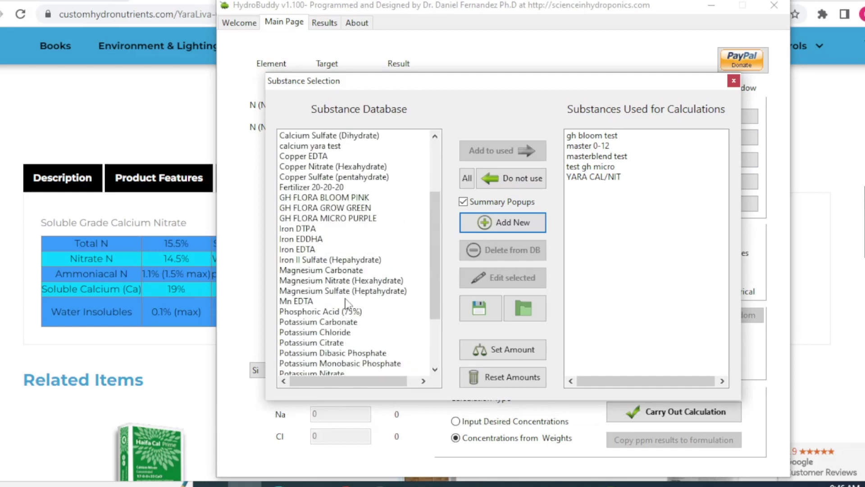
pyautogui.scroll(-3, 346, 301)
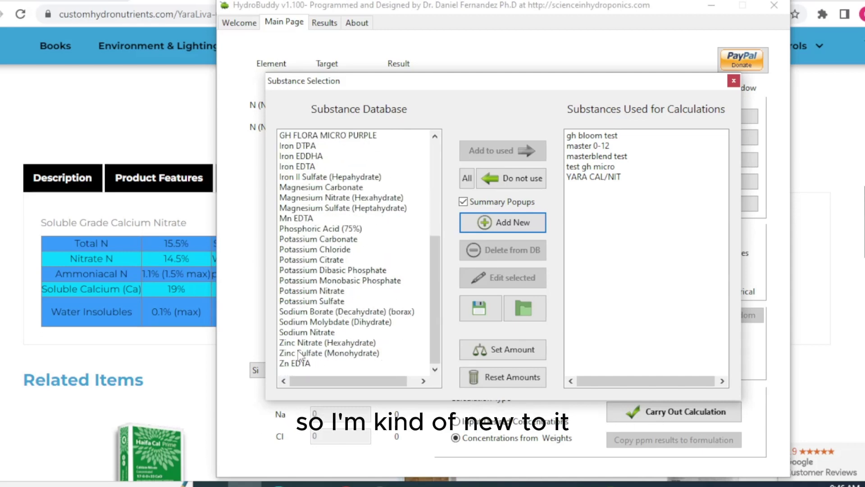
pyautogui.scroll(1, 311, 341)
pyautogui.scroll(1, 321, 336)
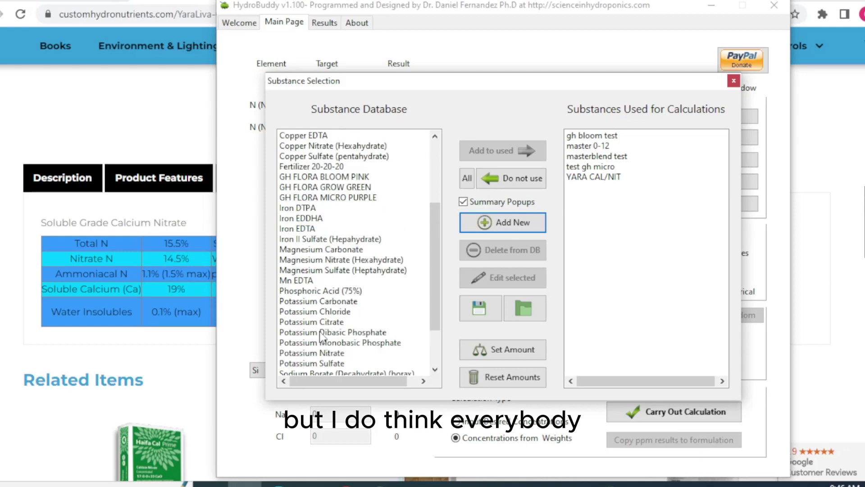
pyautogui.scroll(2, 336, 334)
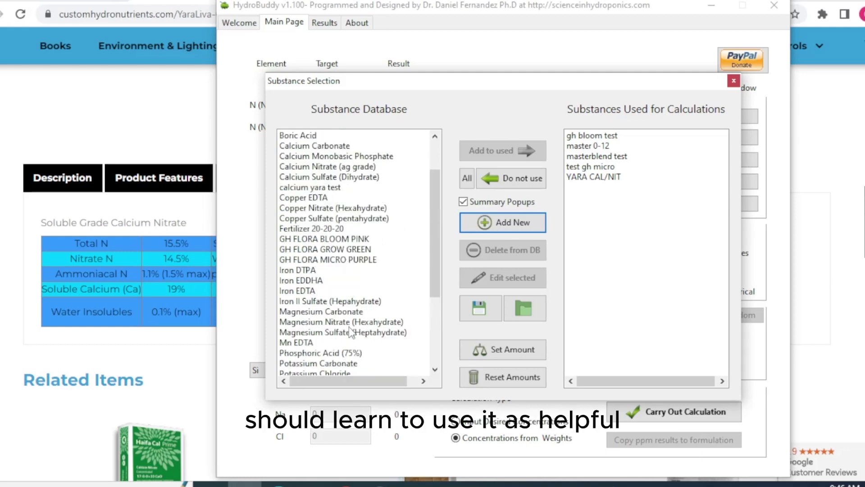
pyautogui.scroll(2, 350, 332)
pyautogui.scroll(-6, 348, 332)
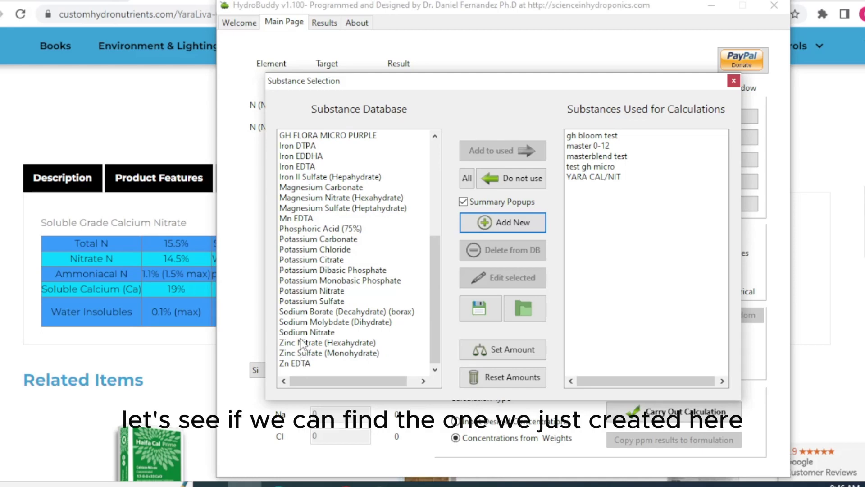
pyautogui.scroll(1, 302, 344)
pyautogui.scroll(1, 302, 344)
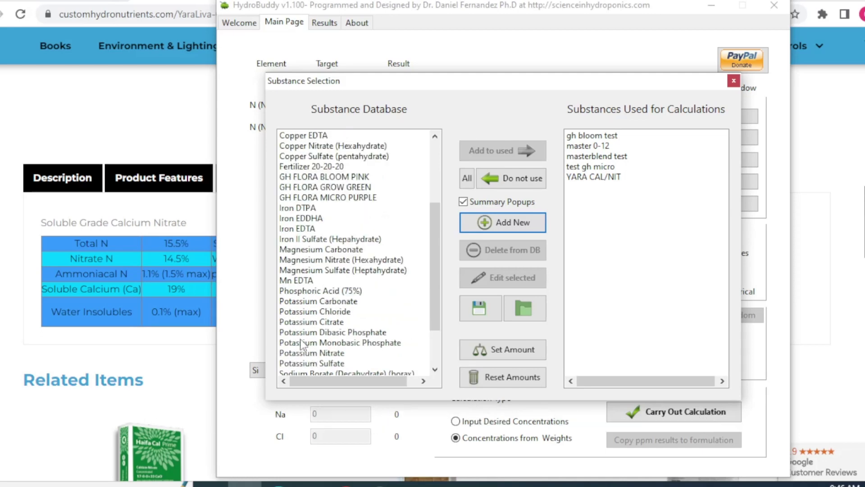
pyautogui.scroll(4, 302, 345)
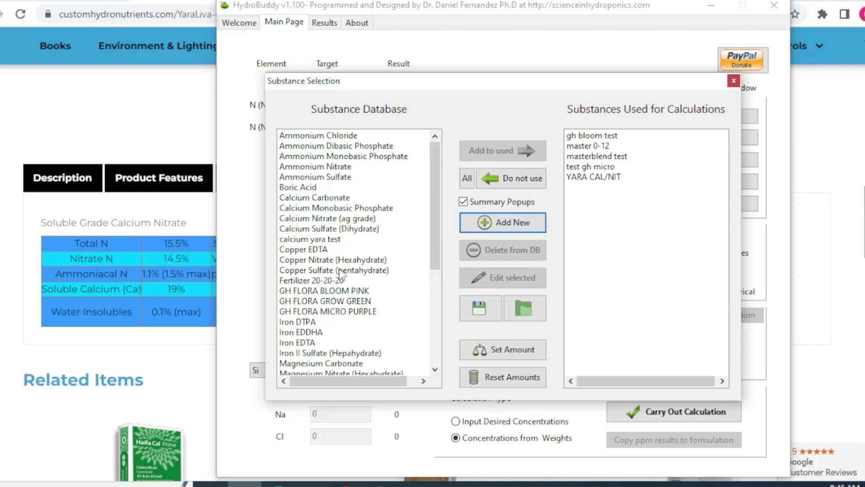
pyautogui.scroll(-1, 343, 280)
pyautogui.scroll(-3, 342, 284)
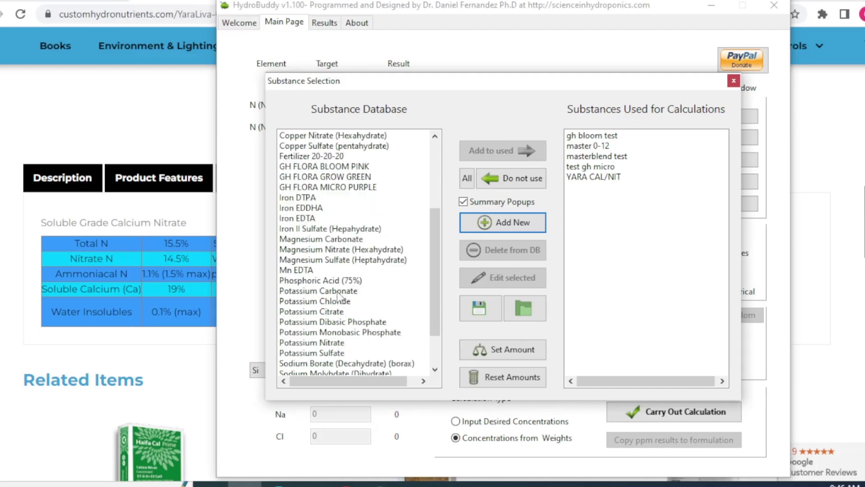
pyautogui.scroll(-2, 337, 296)
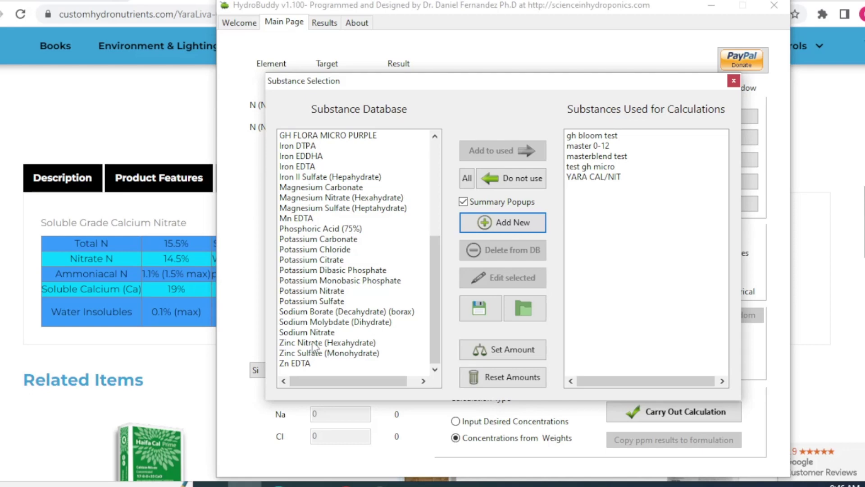
pyautogui.scroll(5, 315, 347)
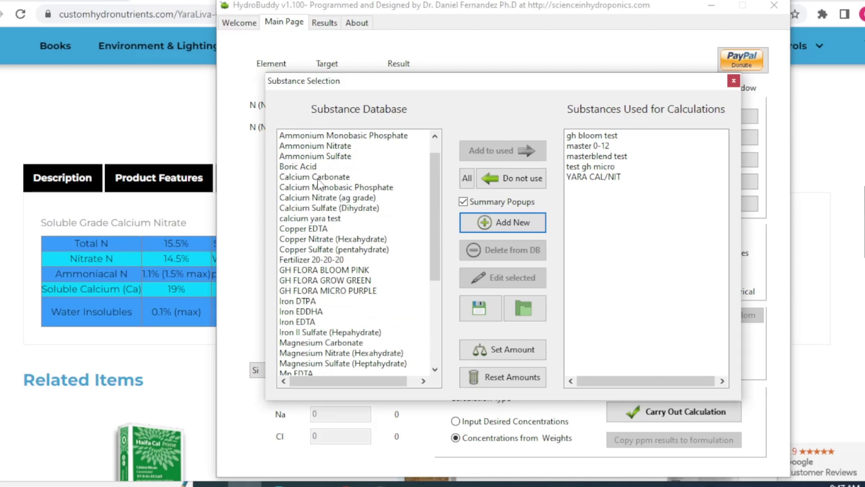
pyautogui.click(318, 219)
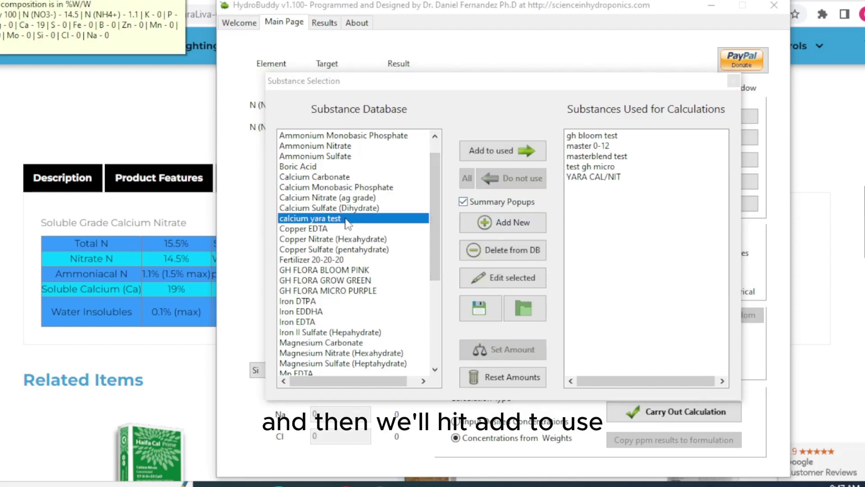
pyautogui.click(502, 154)
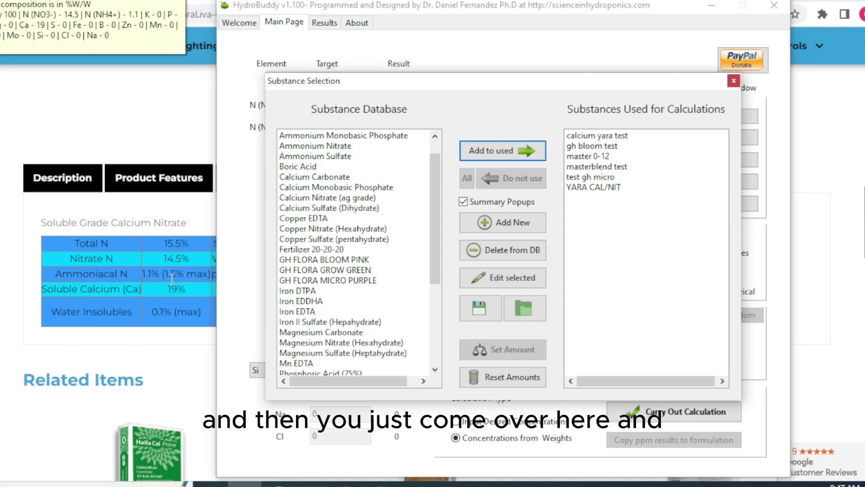
# Step: Run Carry Out Calculation and show the Results tab
pyautogui.click(733, 82)
pyautogui.click(711, 416)
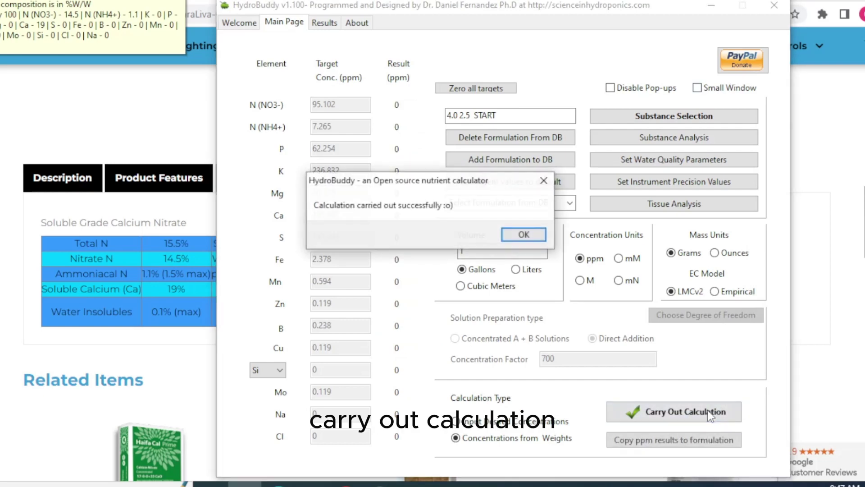
pyautogui.click(518, 233)
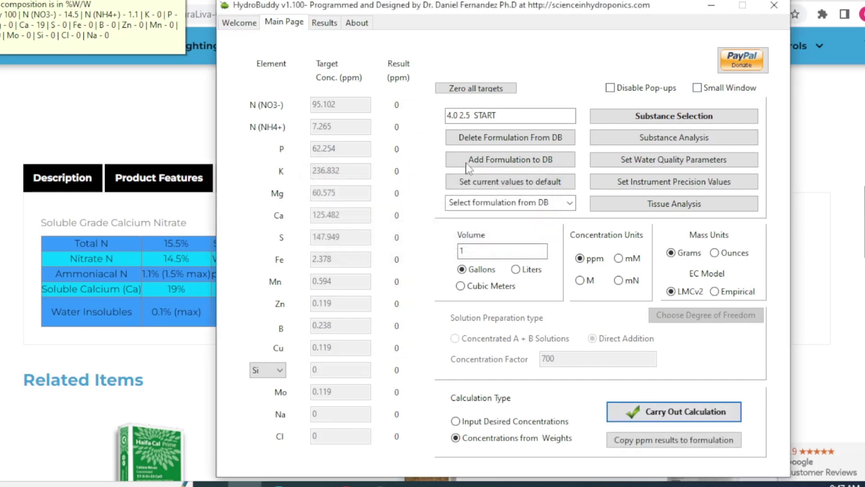
pyautogui.click(323, 24)
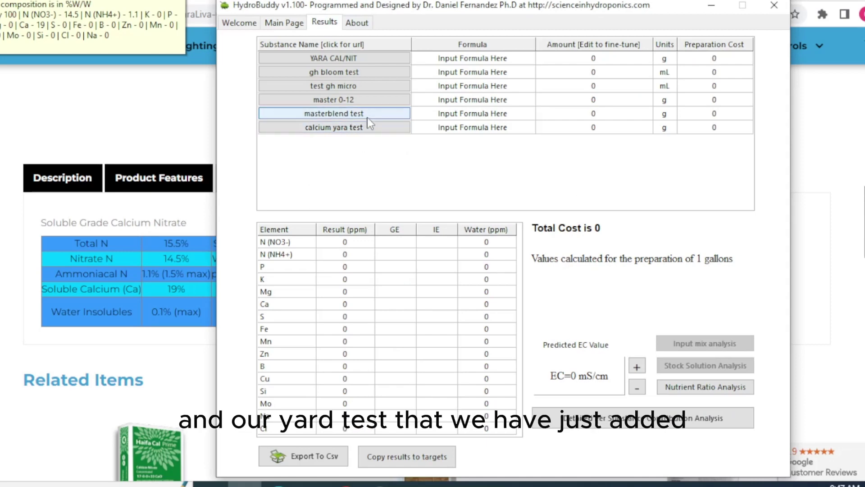
# Step: Dose 4 g masterblend test and 3 g calcium yara test, giving EC 1.729 mS/cm
pyautogui.click(602, 113)
pyautogui.click(602, 114)
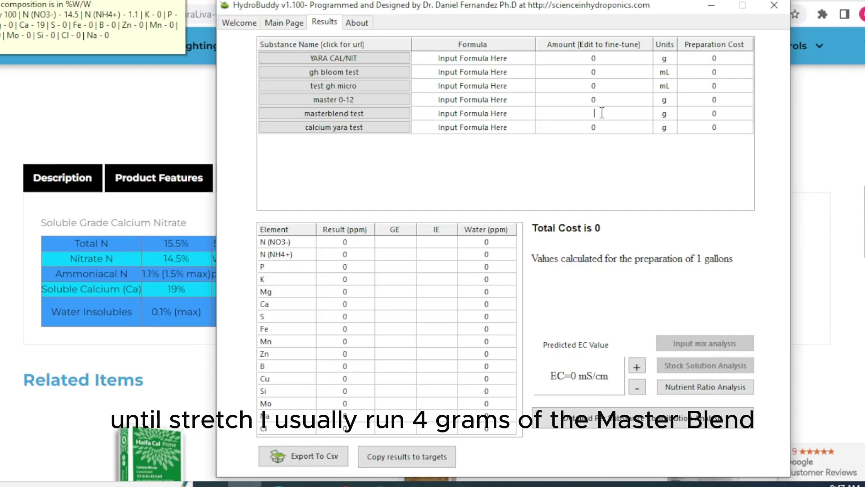
pyautogui.write('4')
pyautogui.press('Return')
pyautogui.doubleClick(595, 128)
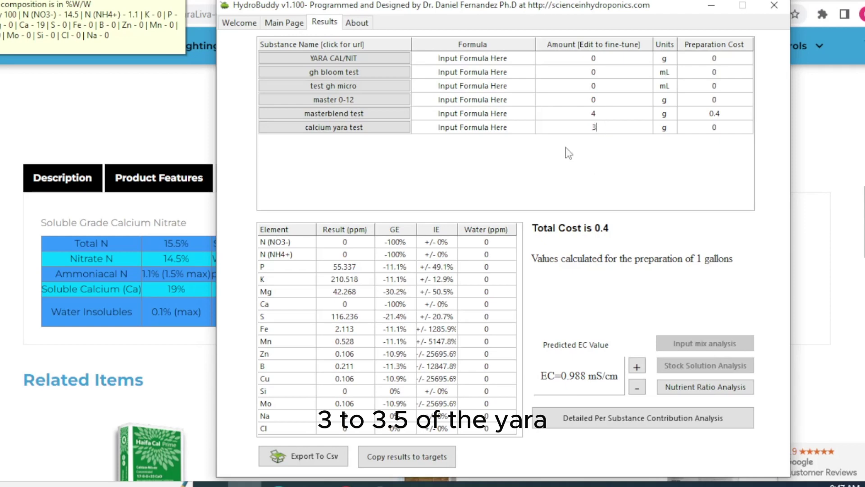
pyautogui.press('Return')
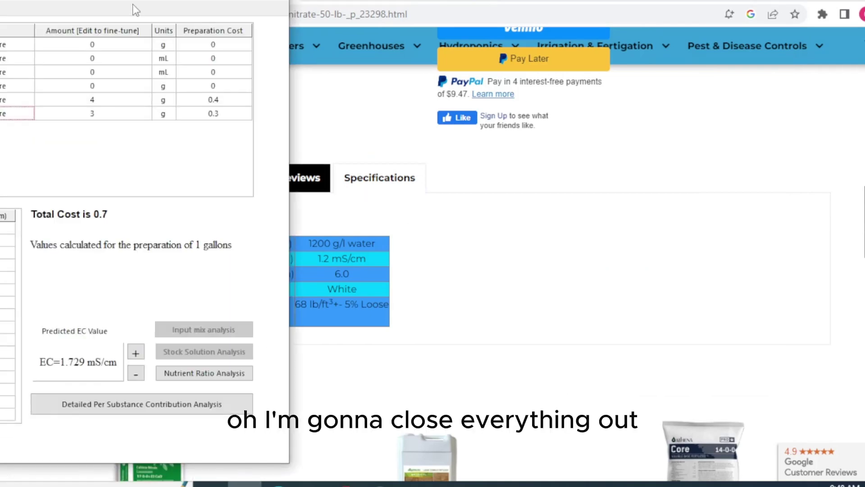
# Step: Move the window into view, return to the Main Page and open Substance Selection
pyautogui.moveTo(135, 9); pyautogui.dragTo(531, 9)
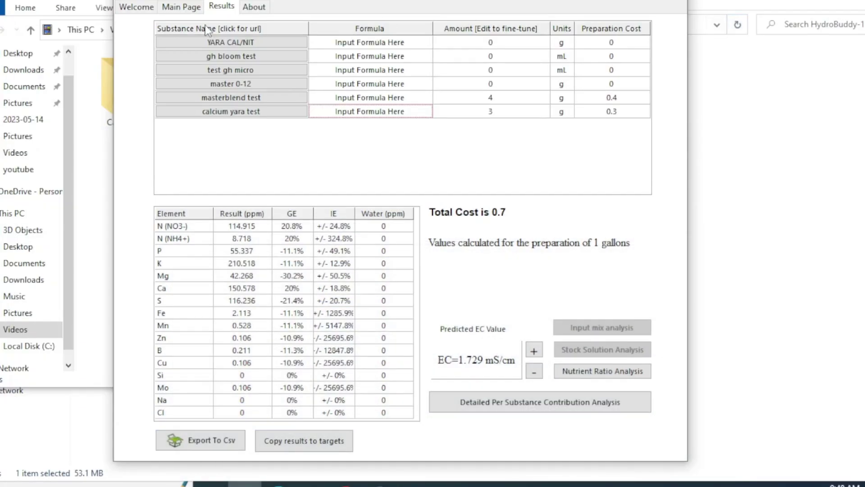
pyautogui.click(180, 6)
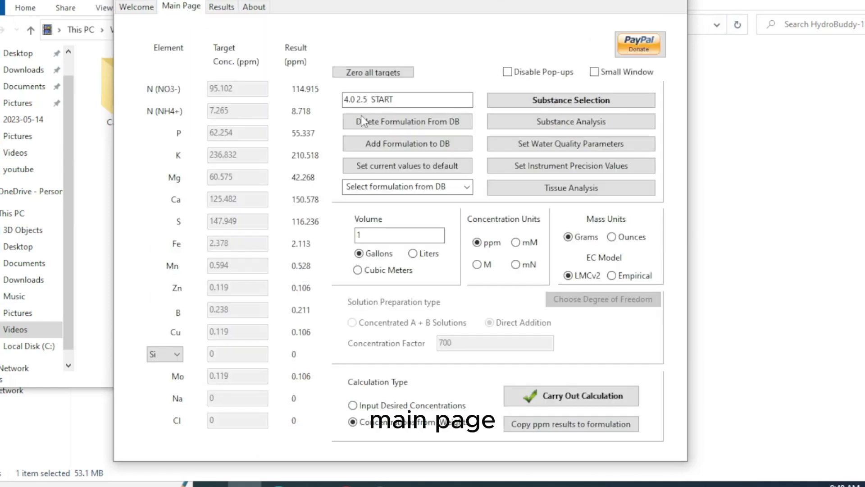
pyautogui.click(545, 108)
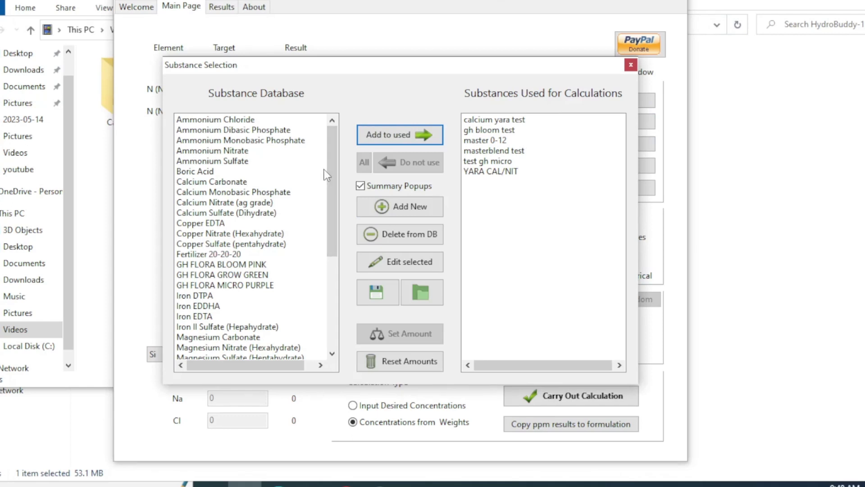
# Step: Add Magnesium Sulfate (Heptahydrate) from the database to the substances used and close the list
pyautogui.moveTo(334, 172); pyautogui.dragTo(341, 311)
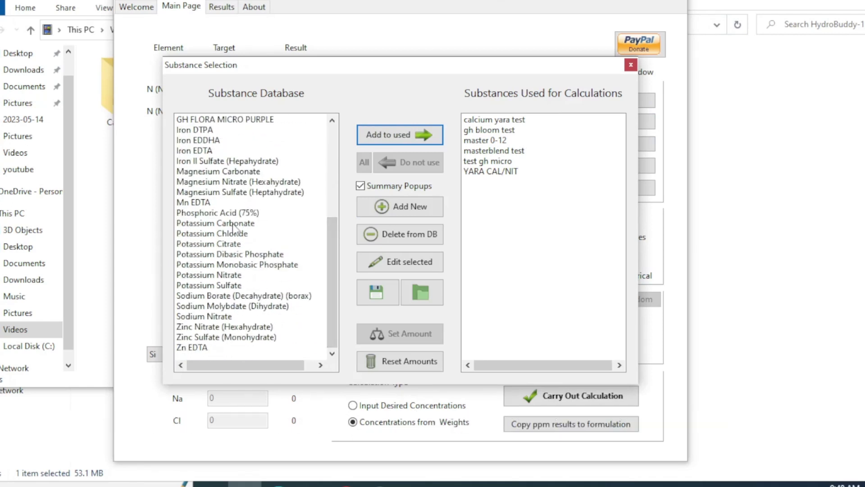
pyautogui.click(231, 193)
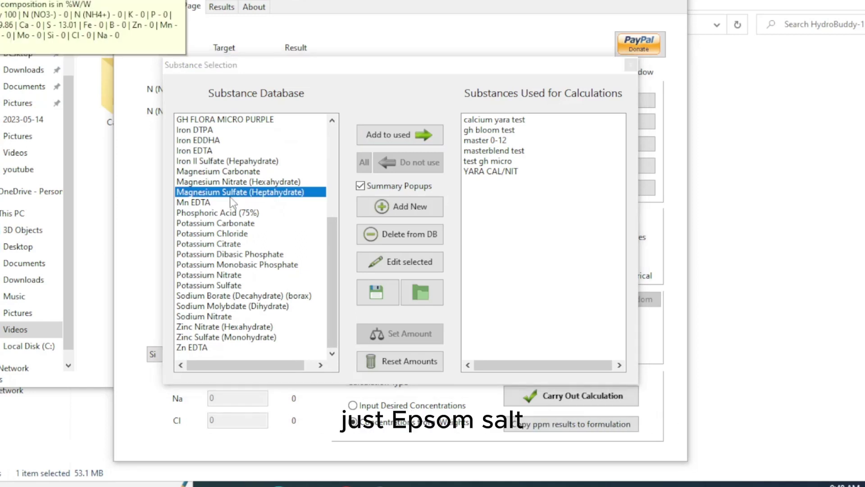
pyautogui.click(388, 145)
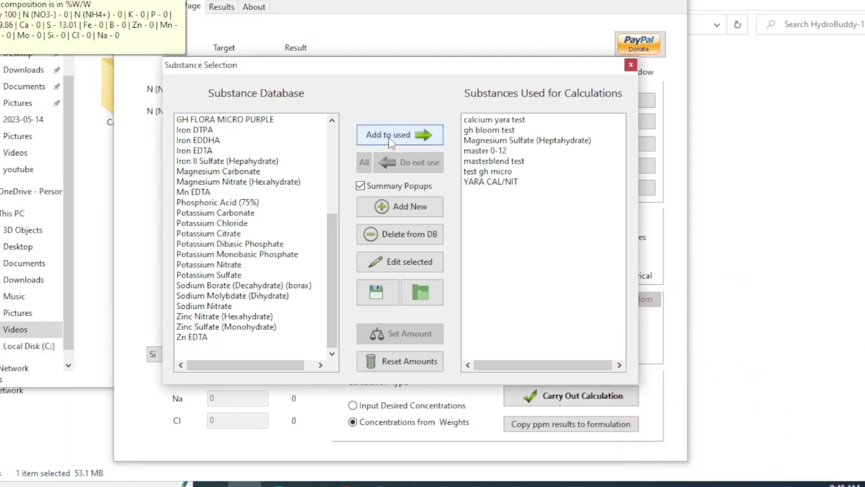
pyautogui.click(631, 65)
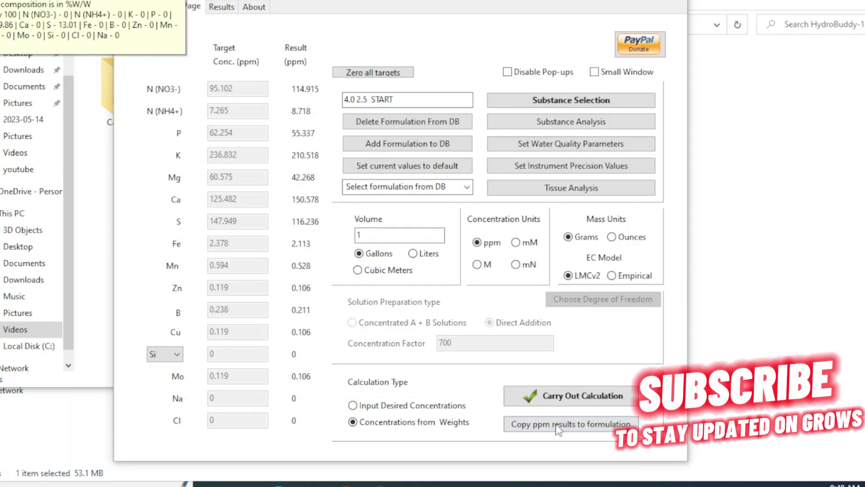
# Step: Recalculate, show Results and set masterblend test to 4 g
pyautogui.click(552, 396)
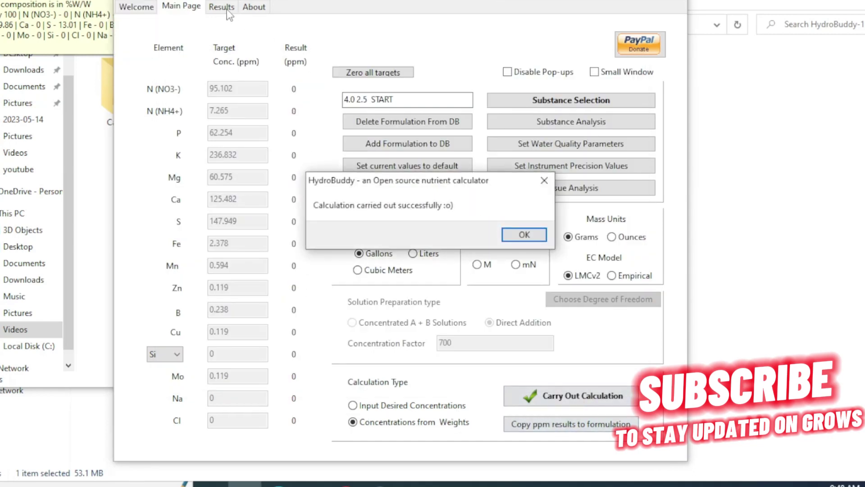
pyautogui.click(523, 234)
pyautogui.click(222, 9)
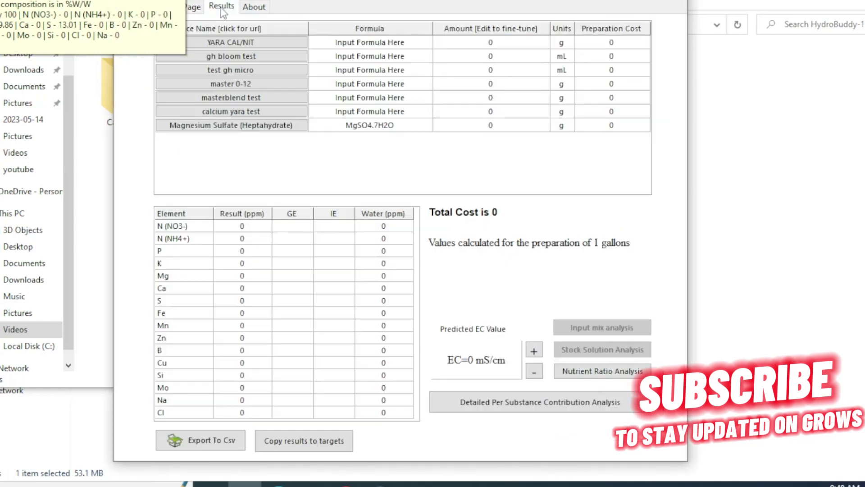
pyautogui.click(276, 131)
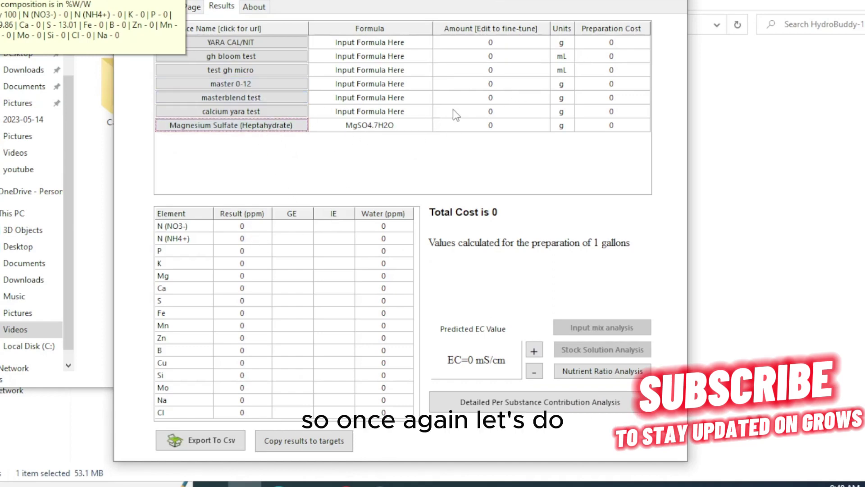
pyautogui.click(495, 101)
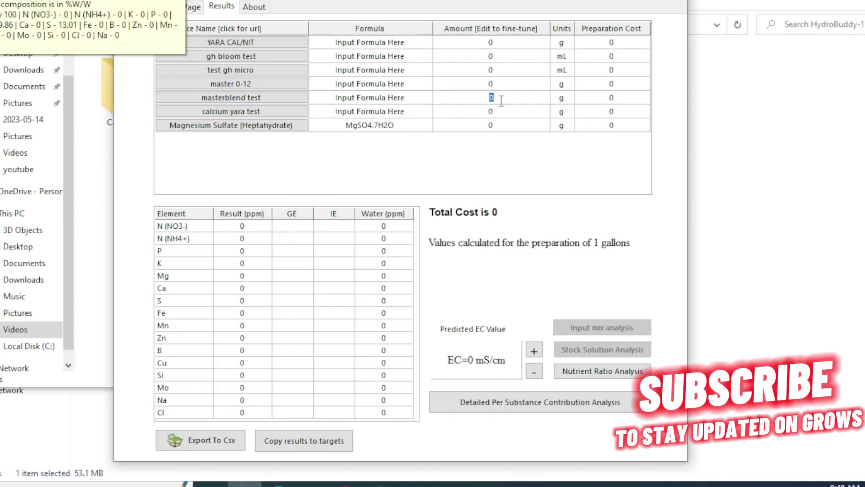
pyautogui.click(501, 101)
pyautogui.write('4')
pyautogui.click(501, 111)
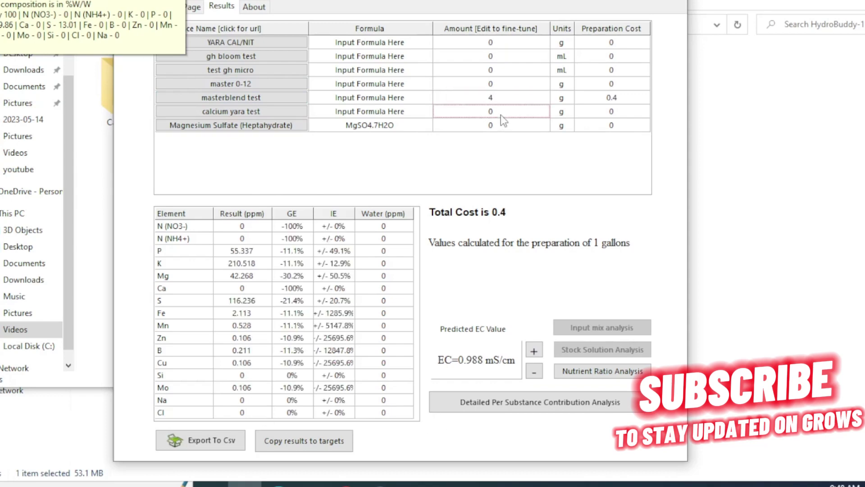
# Step: Set calcium yara test to 3 g and Magnesium Sulfate to .5 g, giving EC 1.798 mS/cm
pyautogui.click(500, 113)
pyautogui.write('3')
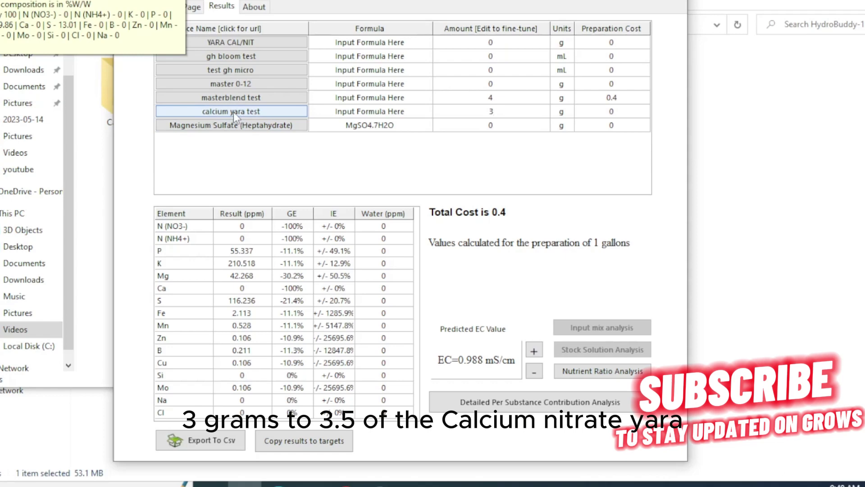
pyautogui.click(424, 145)
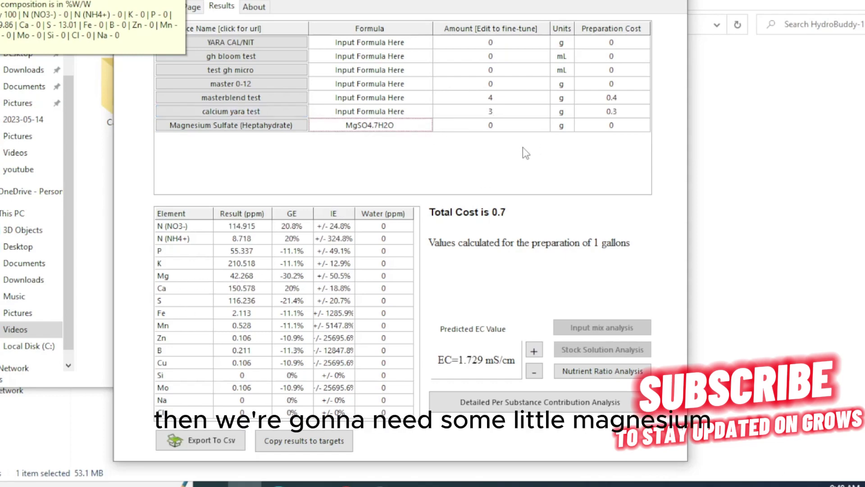
pyautogui.click(503, 130)
pyautogui.click(502, 127)
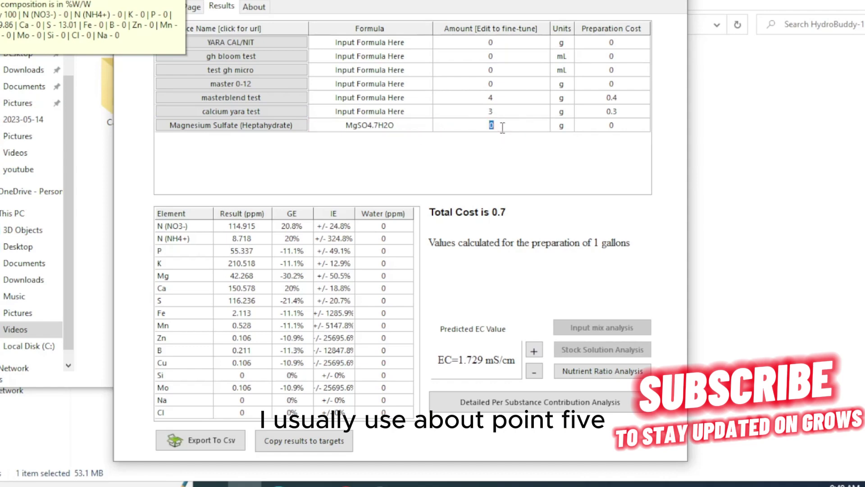
pyautogui.write('.5')
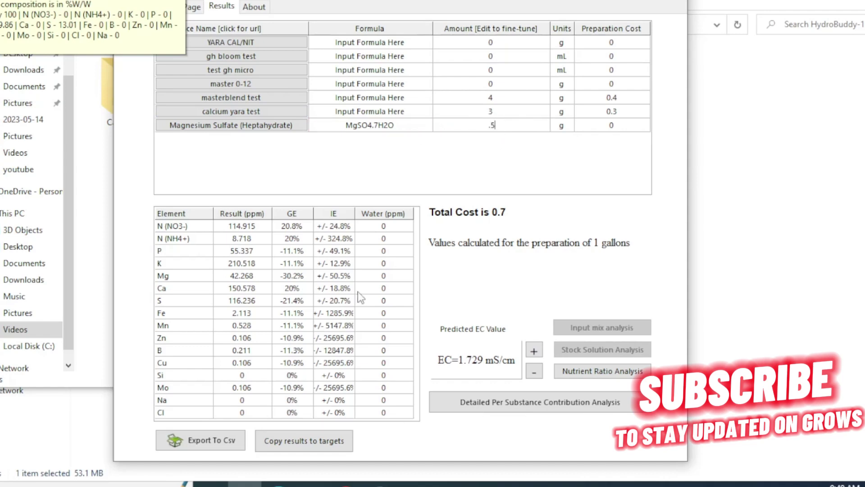
pyautogui.click(178, 279)
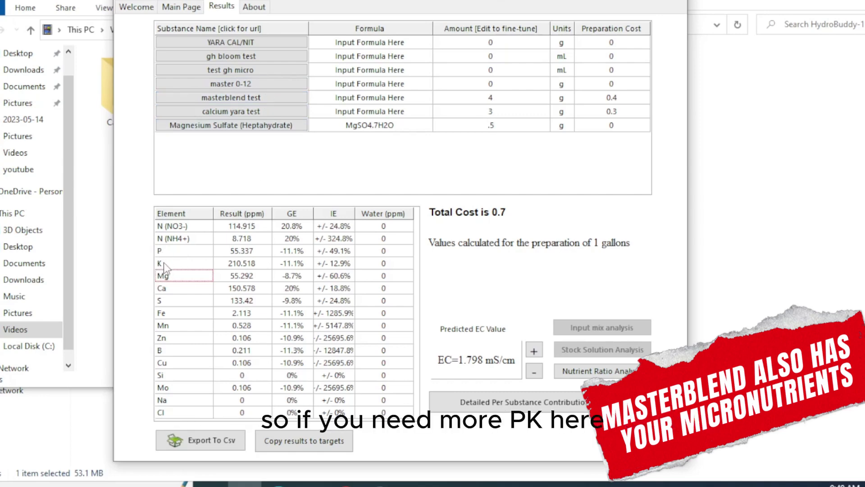
pyautogui.click(505, 100)
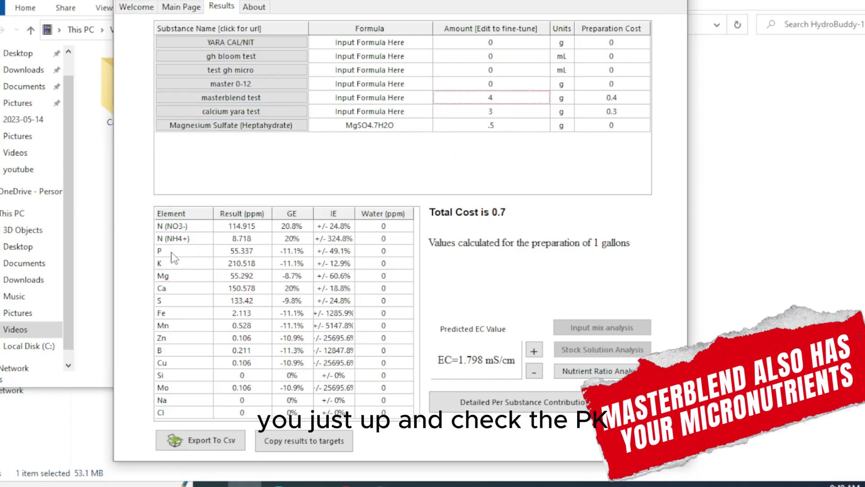
pyautogui.click(497, 100)
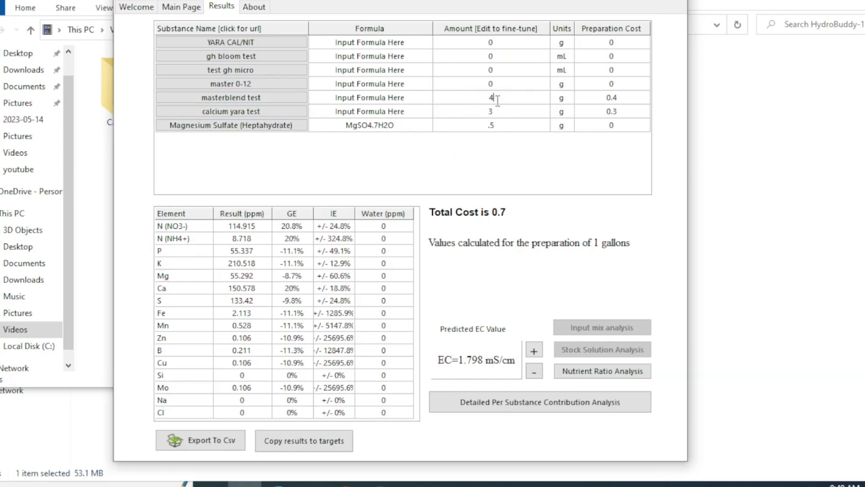
pyautogui.write('.5')
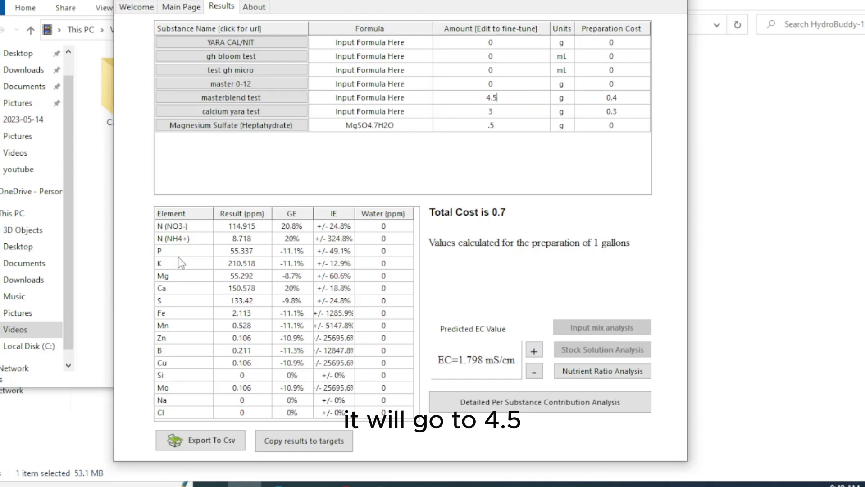
pyautogui.click(180, 265)
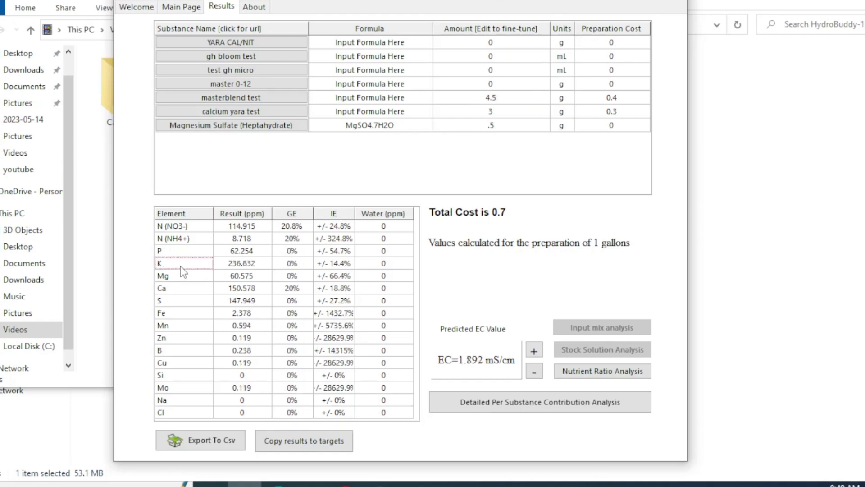
pyautogui.click(501, 98)
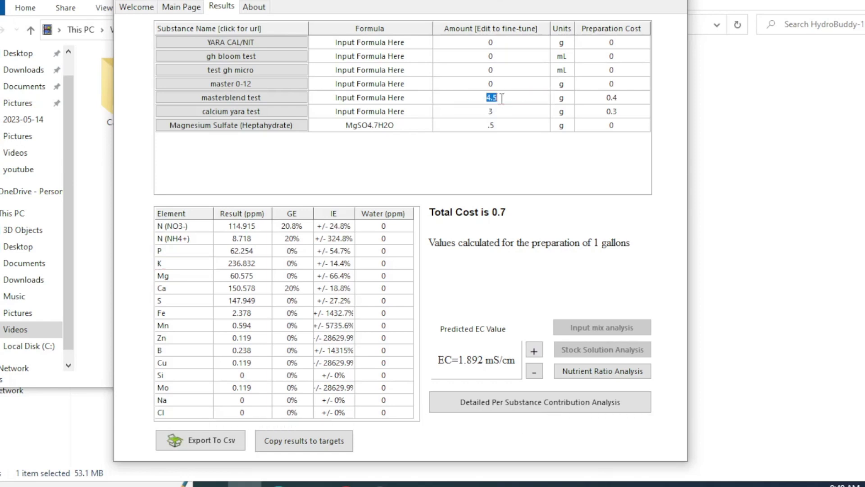
pyautogui.click(502, 98)
pyautogui.click(353, 265)
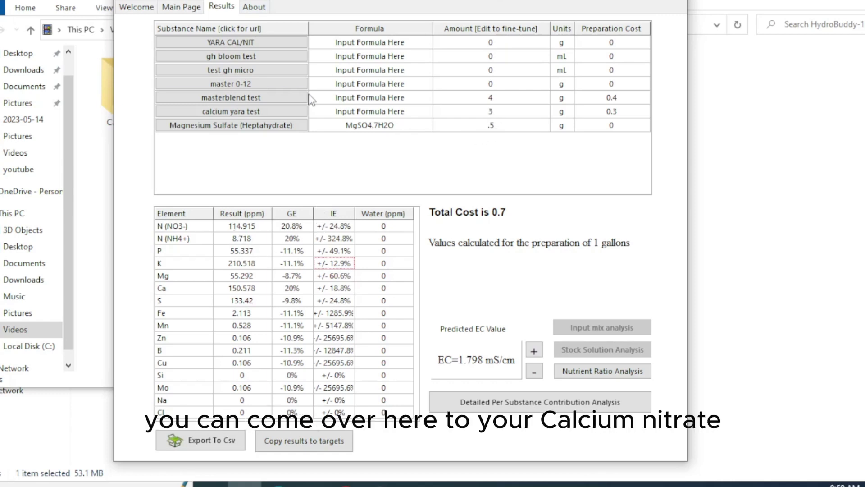
# Step: Change the calcium yara test amount to 3.5 g and recalculate
pyautogui.click(491, 115)
pyautogui.click(496, 113)
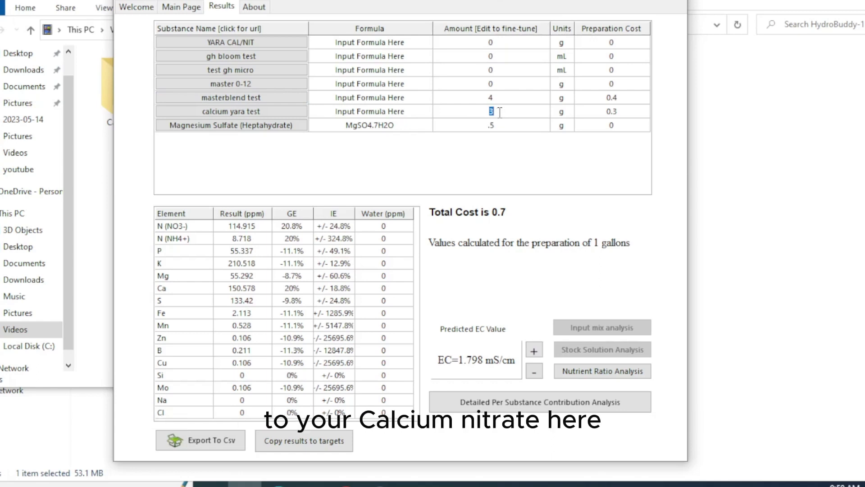
pyautogui.click(500, 114)
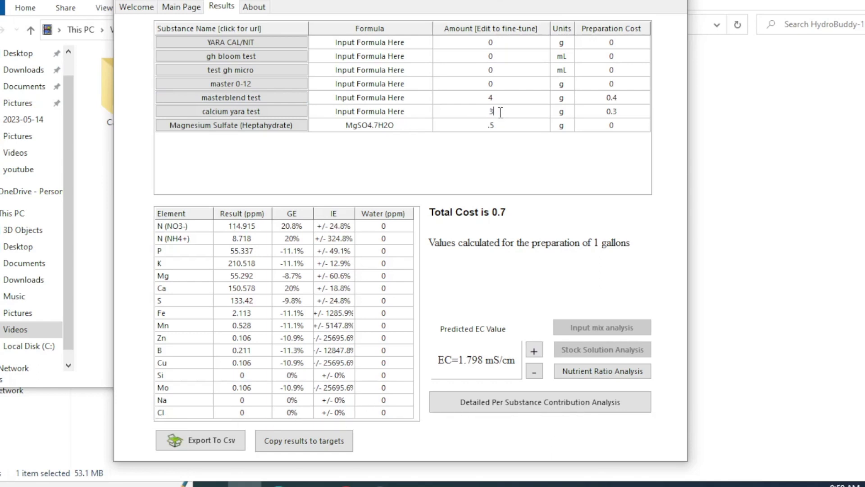
pyautogui.write('.5')
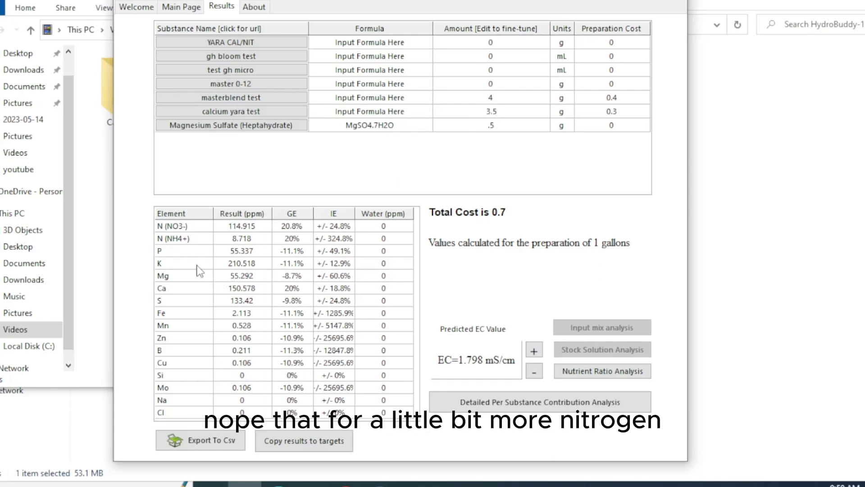
pyautogui.click(200, 265)
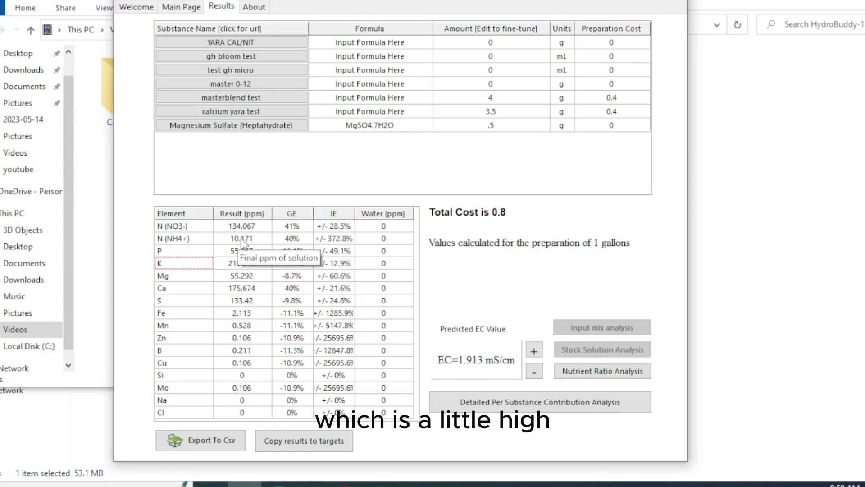
# Step: Reduce the calcium yara test amount to 2 g, bringing EC to 1.563 mS/cm
pyautogui.click(500, 112)
pyautogui.click(501, 112)
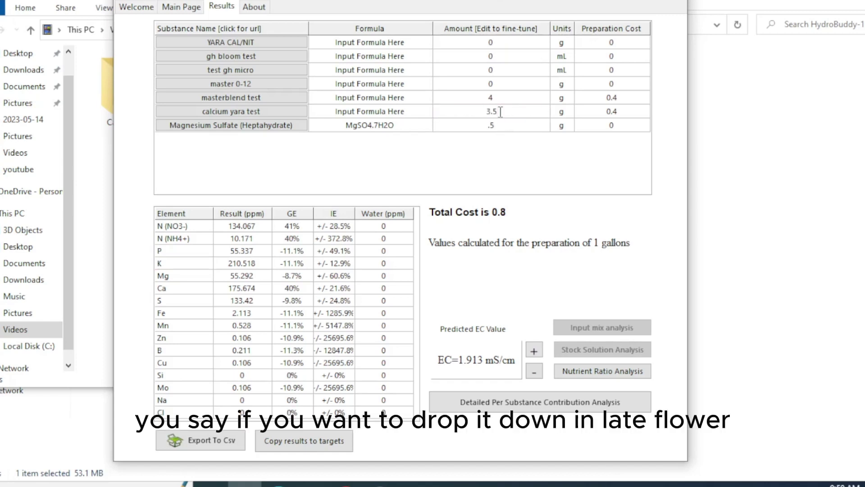
pyautogui.press('BackSpace')
pyautogui.press('BackSpace')
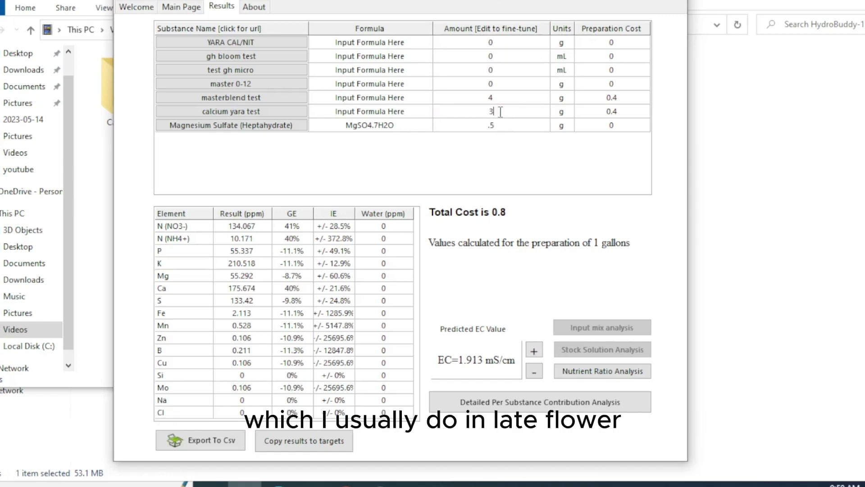
pyautogui.write('2')
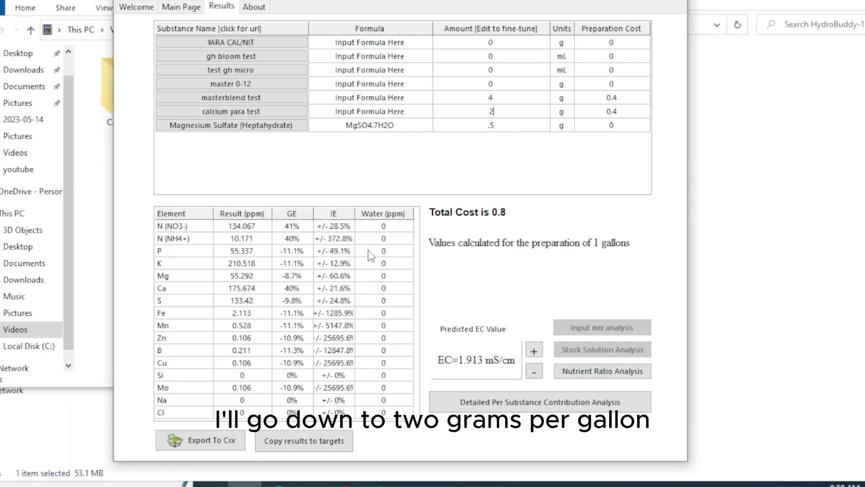
pyautogui.click(297, 280)
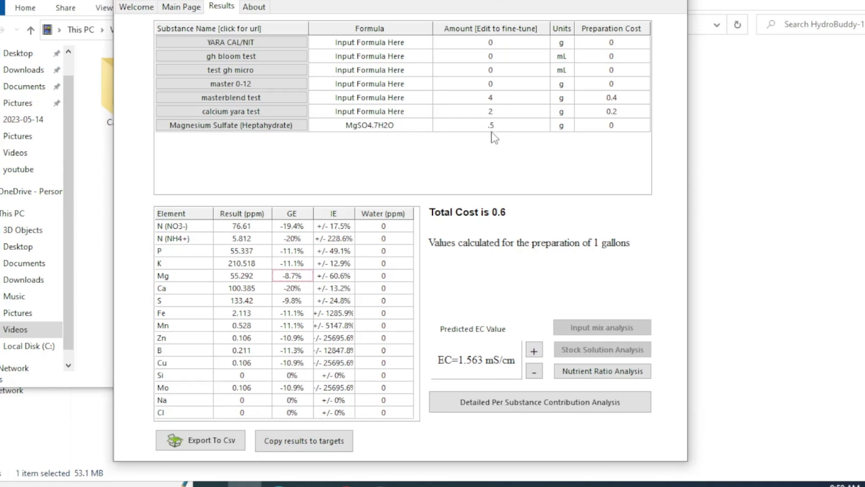
# Step: Raise the calcium yara test amount to 3 g
pyautogui.click(496, 112)
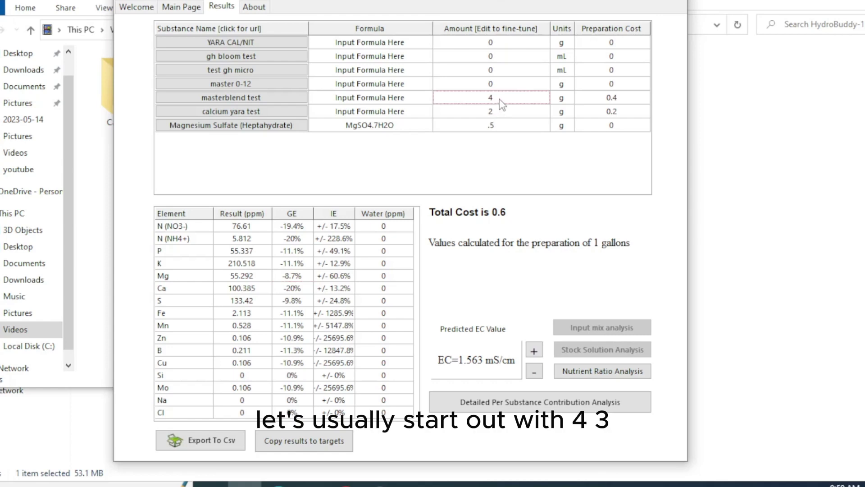
pyautogui.click(499, 112)
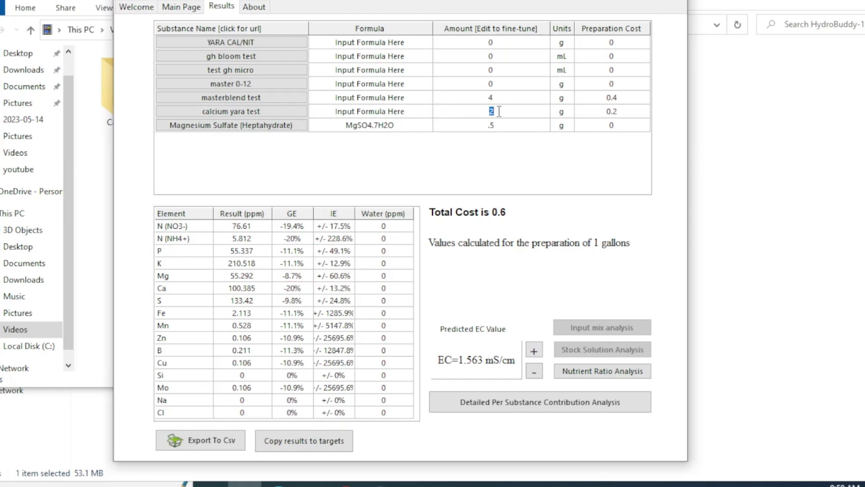
pyautogui.write('3')
pyautogui.click(386, 251)
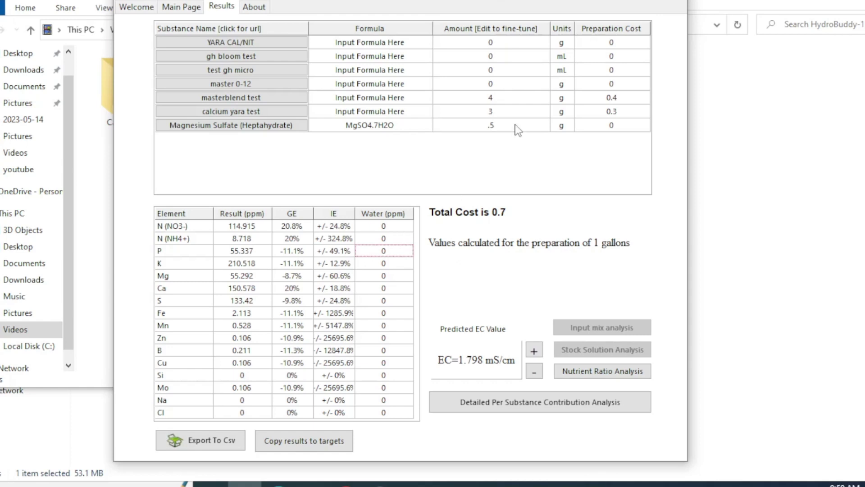
# Step: Try 4.5 g of masterblend, then set it back to 4 g
pyautogui.click(502, 98)
pyautogui.click(502, 98)
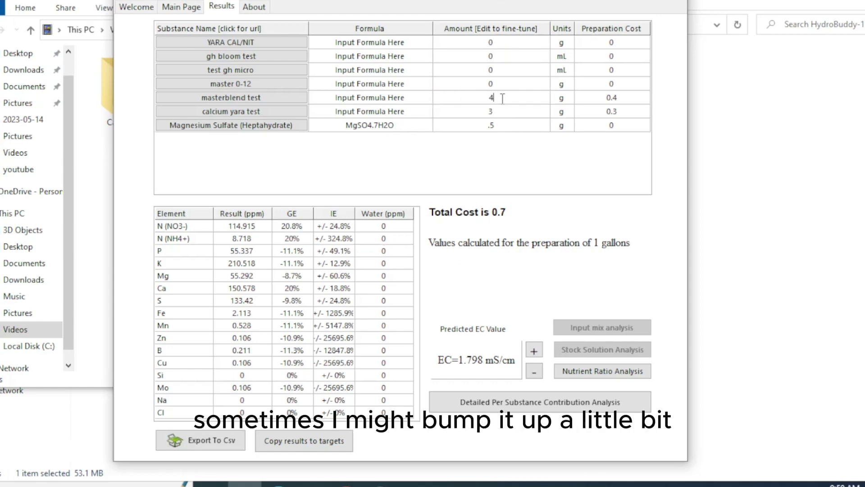
pyautogui.write('.5')
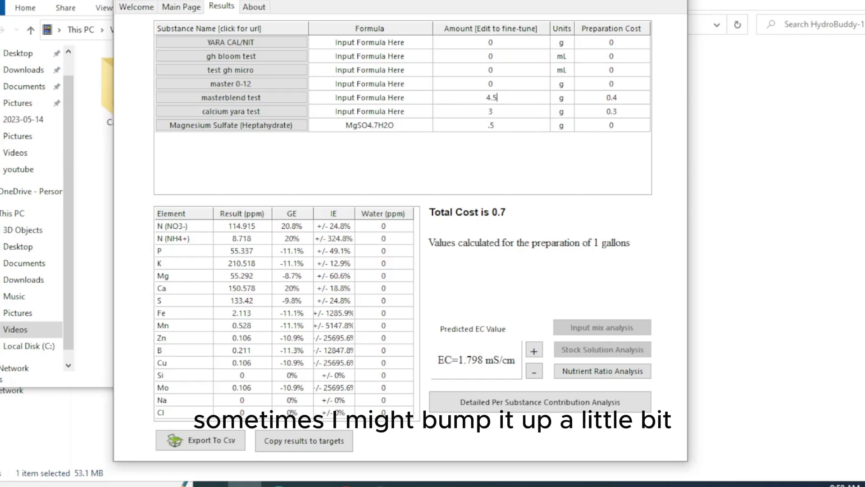
pyautogui.click(261, 271)
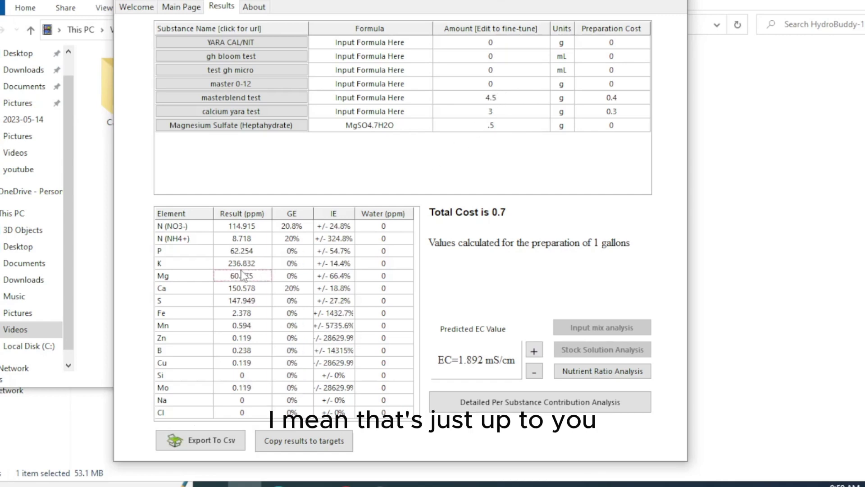
pyautogui.click(505, 100)
pyautogui.click(506, 98)
pyautogui.press('BackSpace')
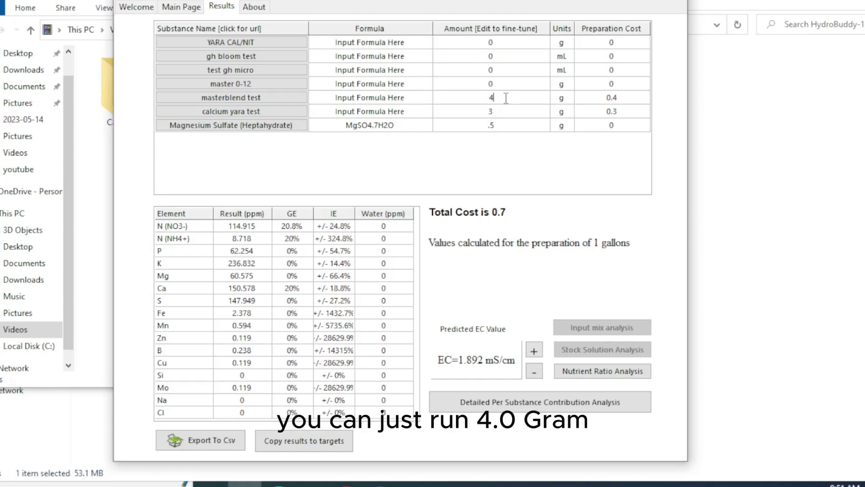
pyautogui.press('Return')
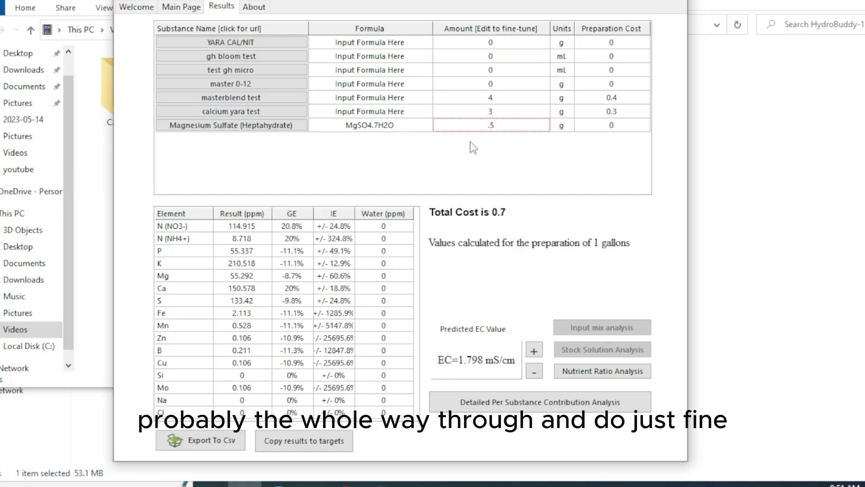
# Step: Re-enter .5 g as the Magnesium Sulfate amount
pyautogui.write('.5')
pyautogui.hotkey('shift', 'Tab')
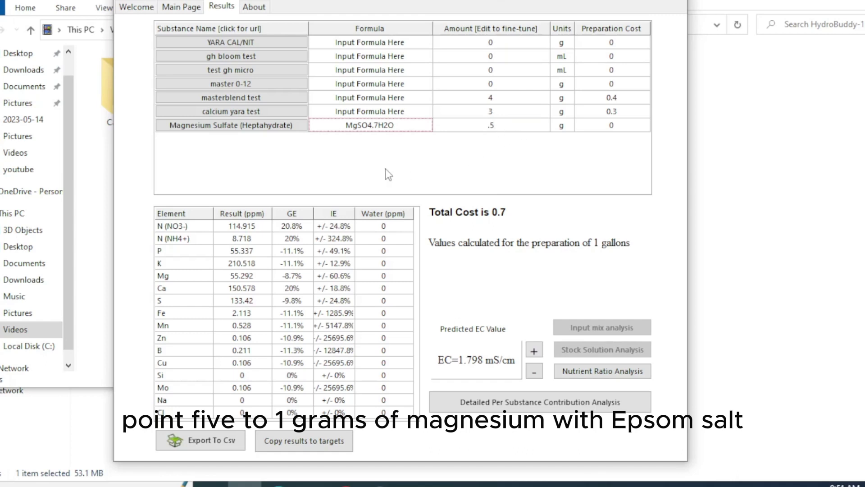
pyautogui.press('Tab')
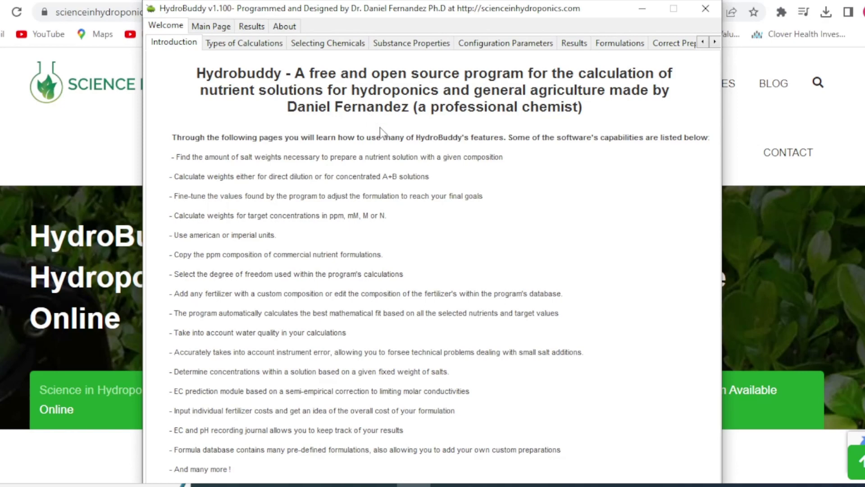
# Step: Browse the Welcome Types of Calculations help, briefly moving the window aside to view the webpage
pyautogui.click(219, 43)
pyautogui.click(209, 29)
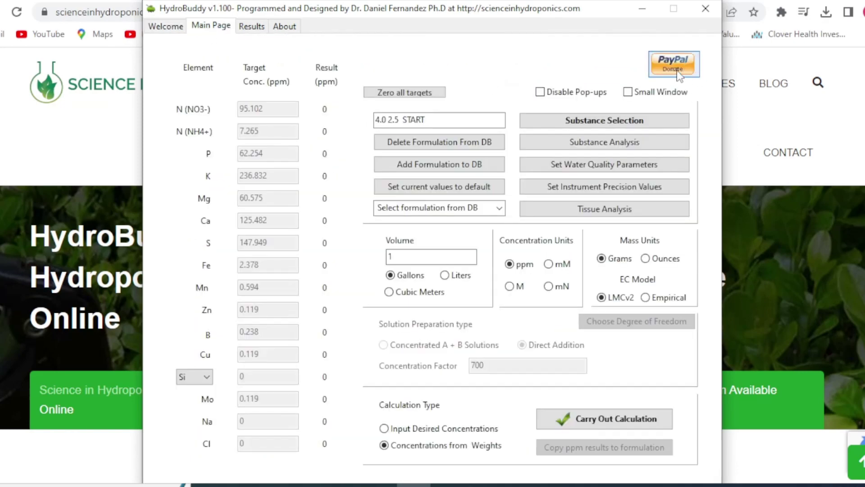
pyautogui.click(168, 27)
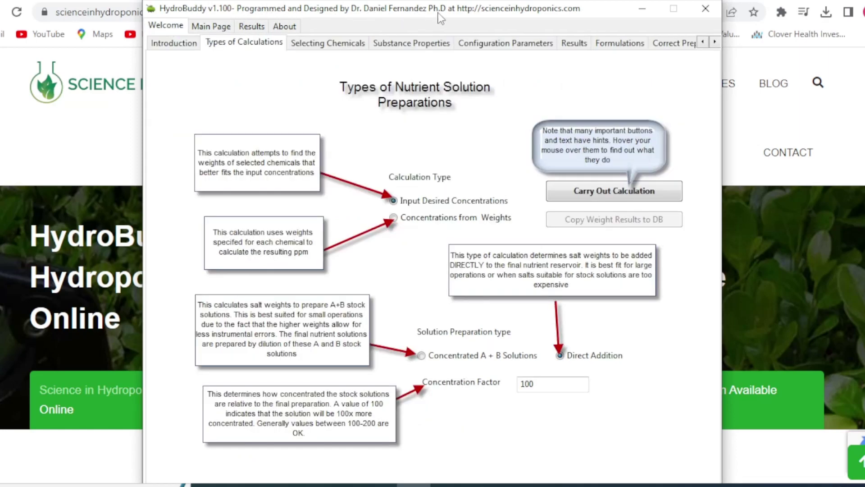
pyautogui.click(216, 29)
pyautogui.click(171, 28)
pyautogui.moveTo(364, 13); pyautogui.dragTo(530, 104)
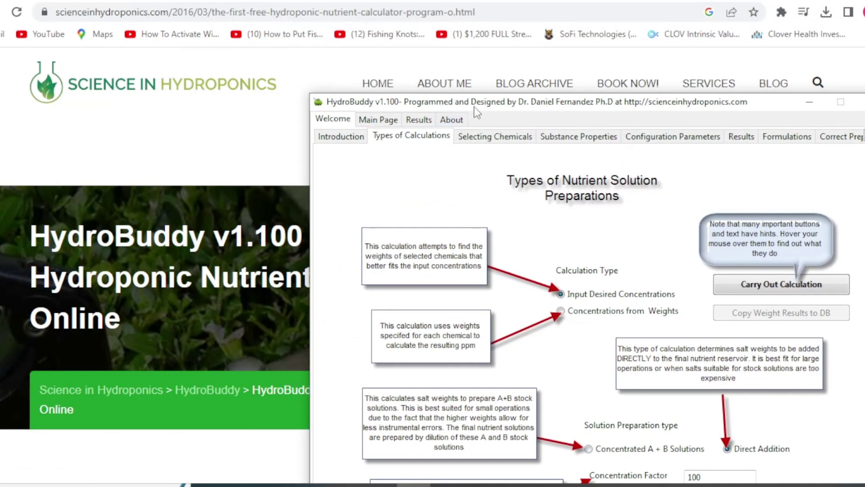
pyautogui.moveTo(476, 107); pyautogui.dragTo(356, 16)
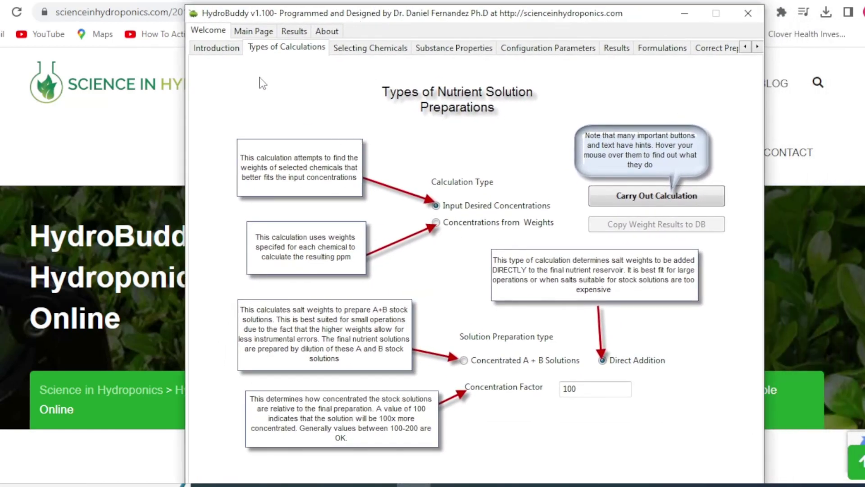
# Step: Read the Introduction help page, then return to the Main Page element targets
pyautogui.click(228, 50)
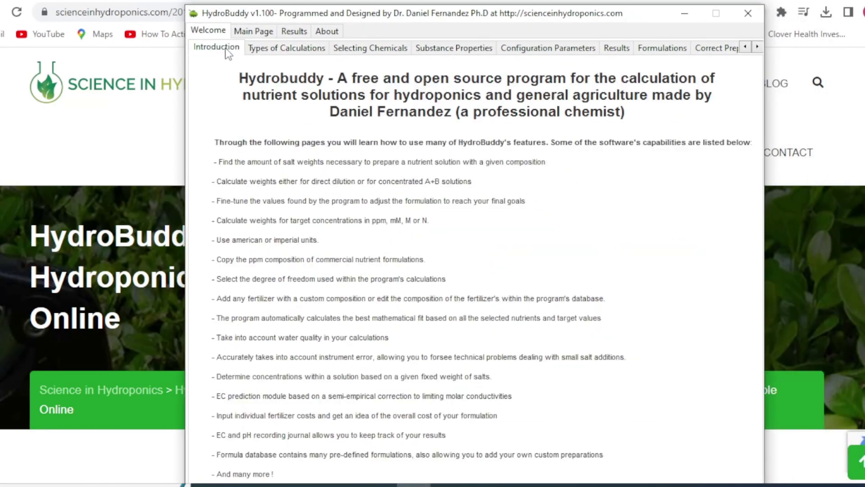
pyautogui.click(253, 32)
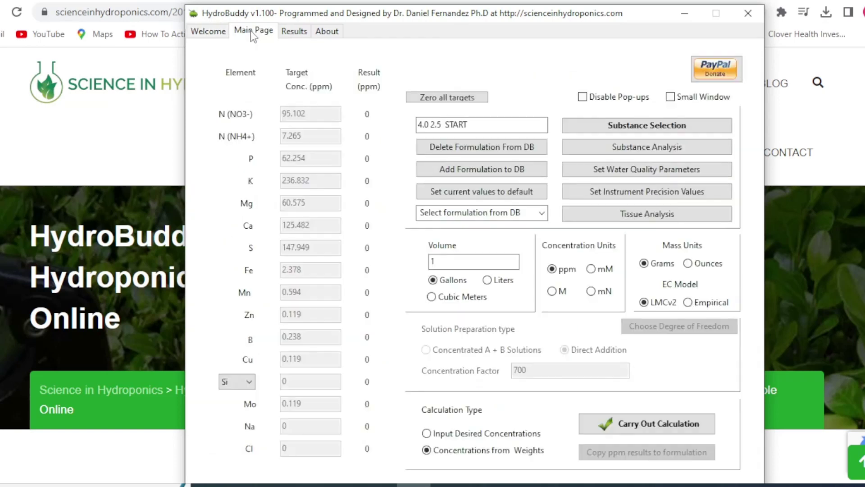
pyautogui.click(221, 33)
pyautogui.click(254, 31)
pyautogui.click(218, 31)
pyautogui.click(248, 31)
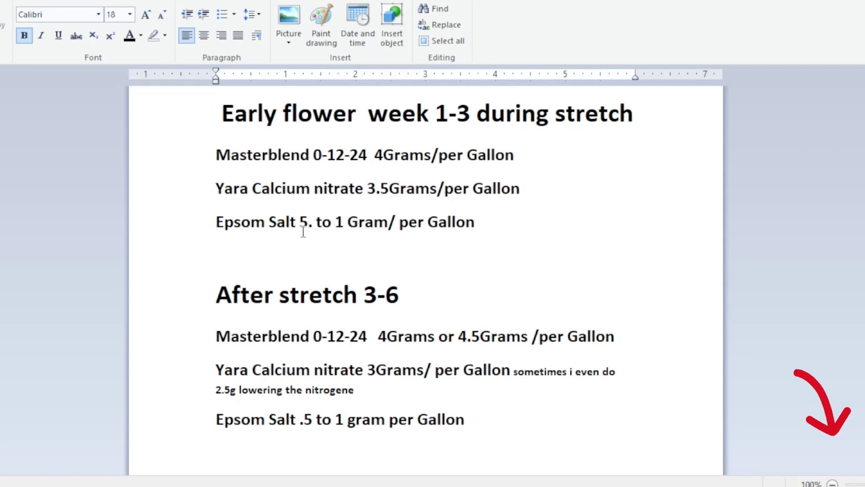
# Step: Fix the early-flower Epsom Salt dose to read '.5 to 1 Gram/ per Gallon'
pyautogui.click(313, 222)
pyautogui.press('BackSpace')
pyautogui.press('BackSpace')
pyautogui.write('.5')
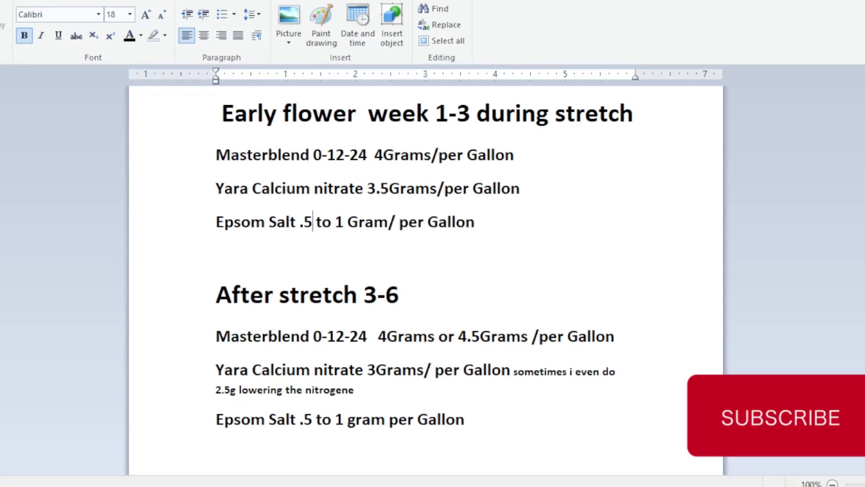
pyautogui.click(484, 232)
pyautogui.scroll(-3, 352, 227)
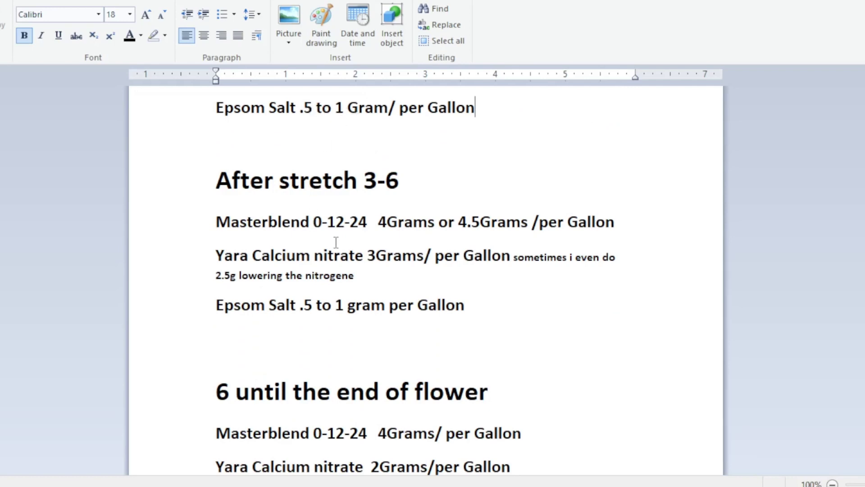
pyautogui.scroll(3, 370, 263)
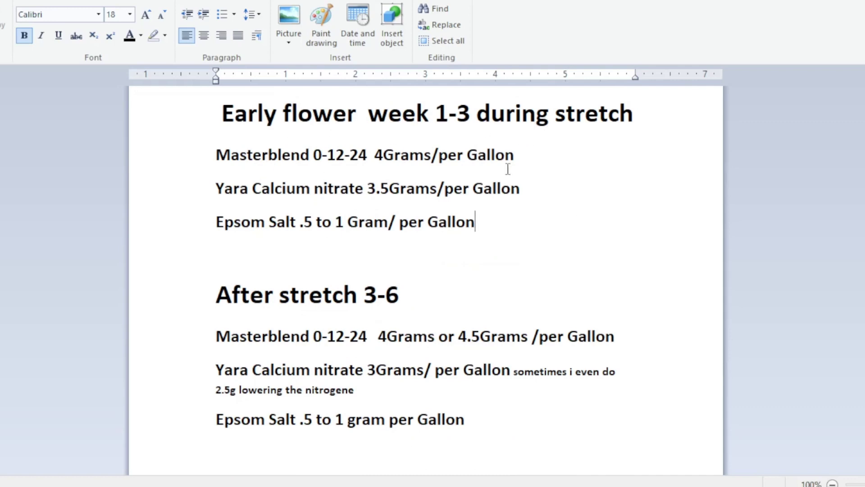
pyautogui.scroll(-3, 411, 232)
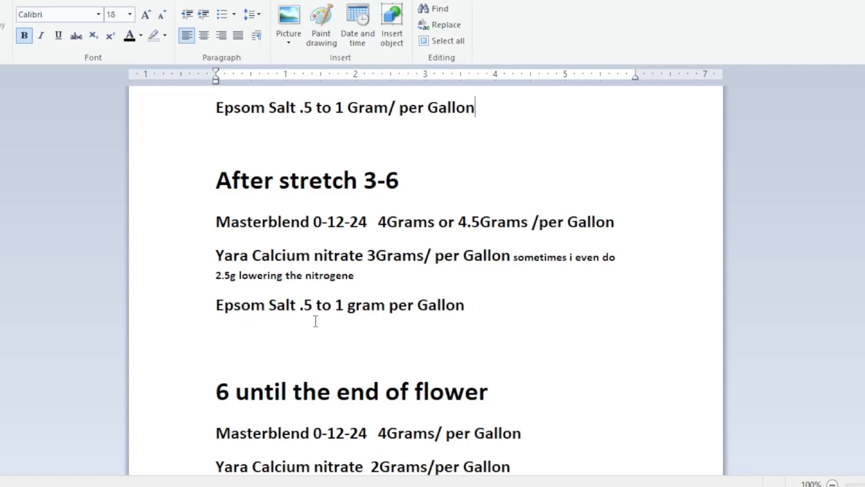
pyautogui.scroll(-3, 399, 320)
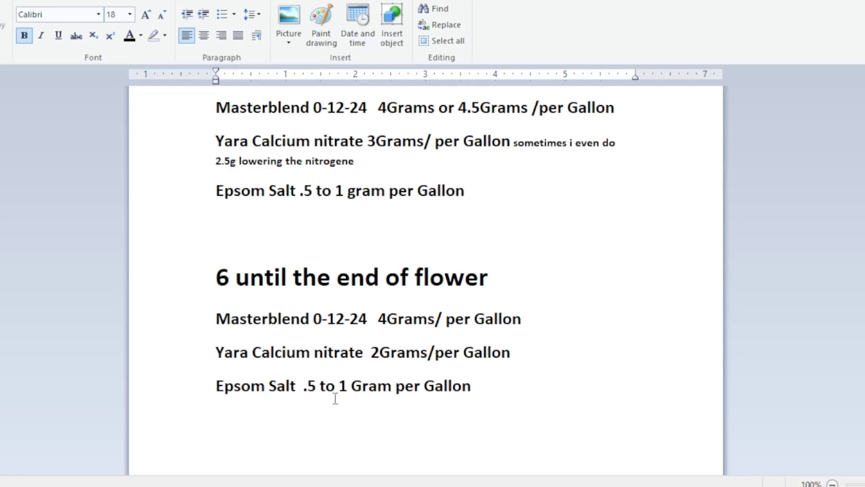
pyautogui.scroll(3, 450, 391)
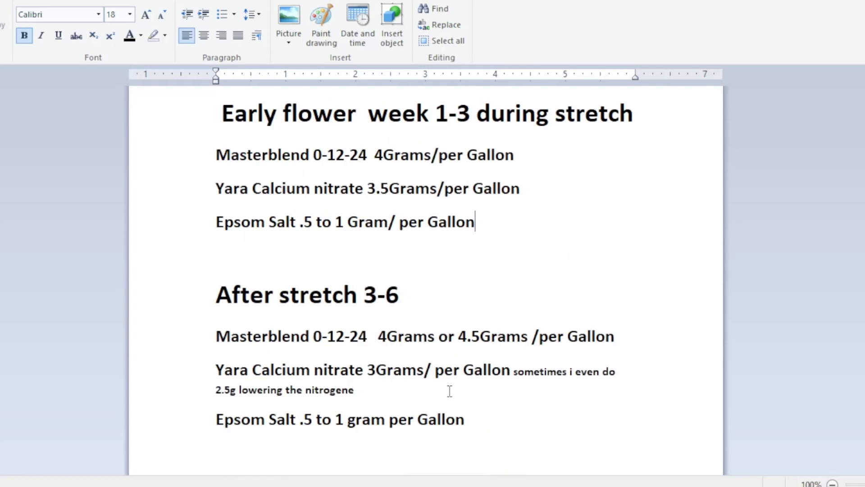